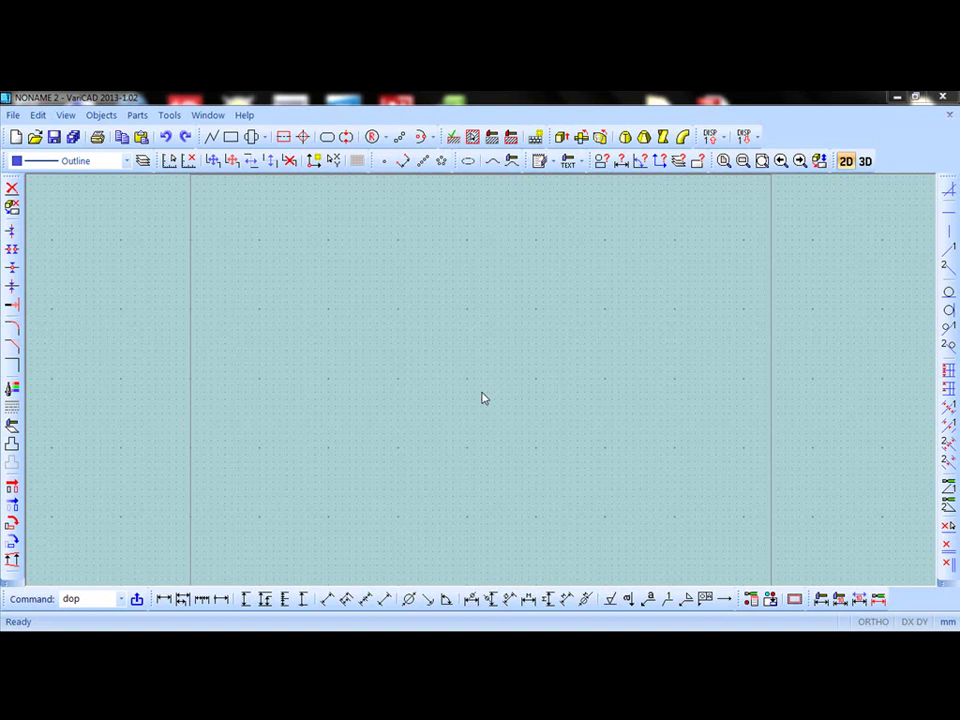
Start a line chain and draw increments of 200 left (-200/0) and 100 up (0/100)
left_click(211, 136)
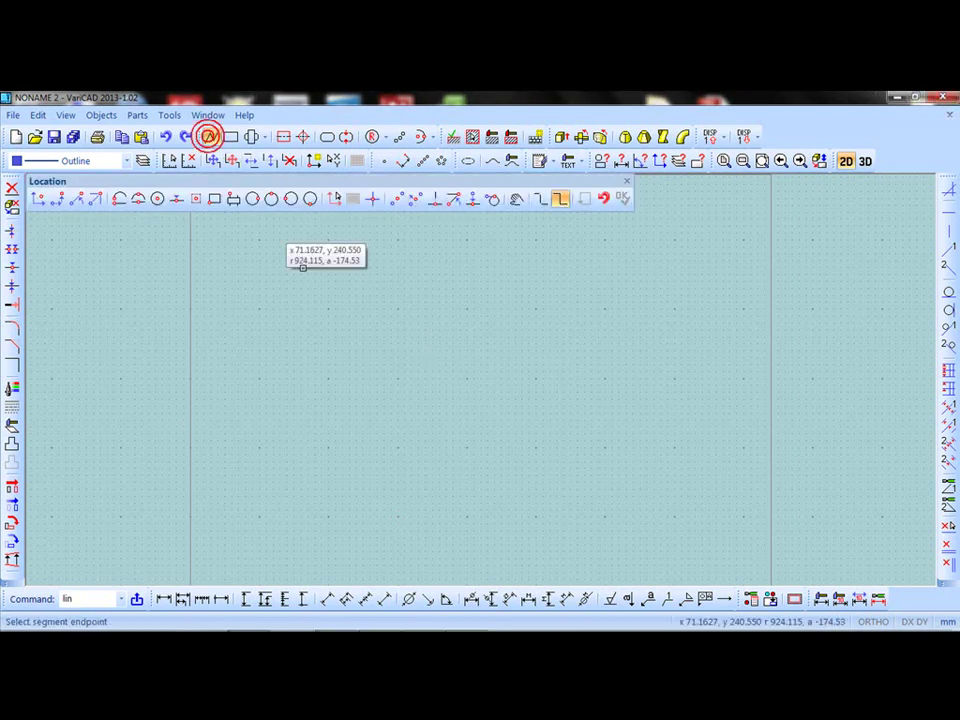
left_click(601, 278)
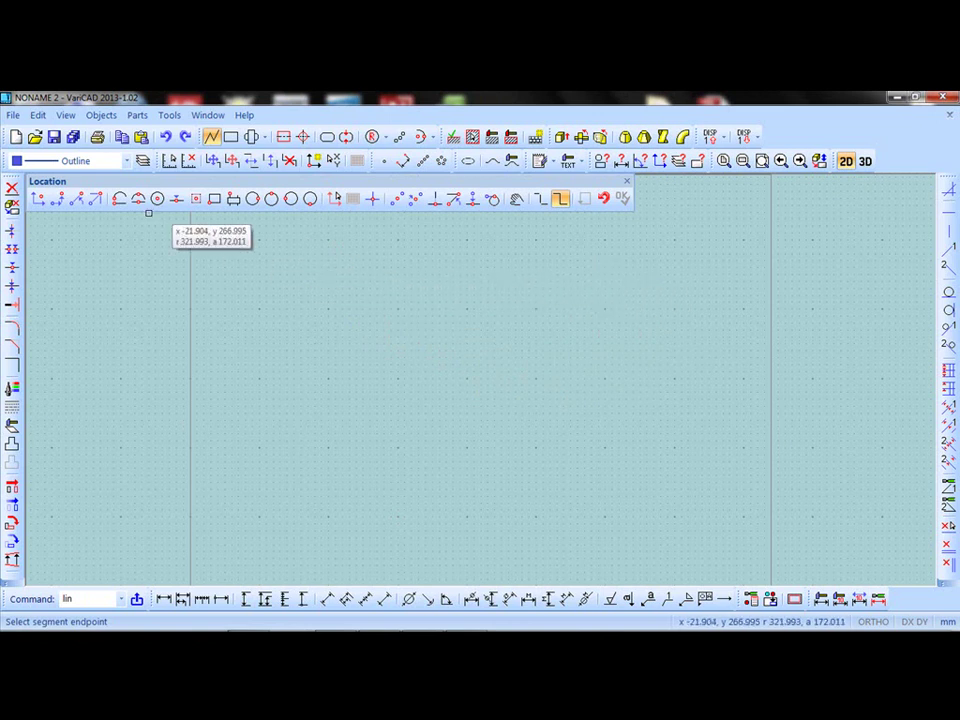
left_click(59, 200)
type("-200")
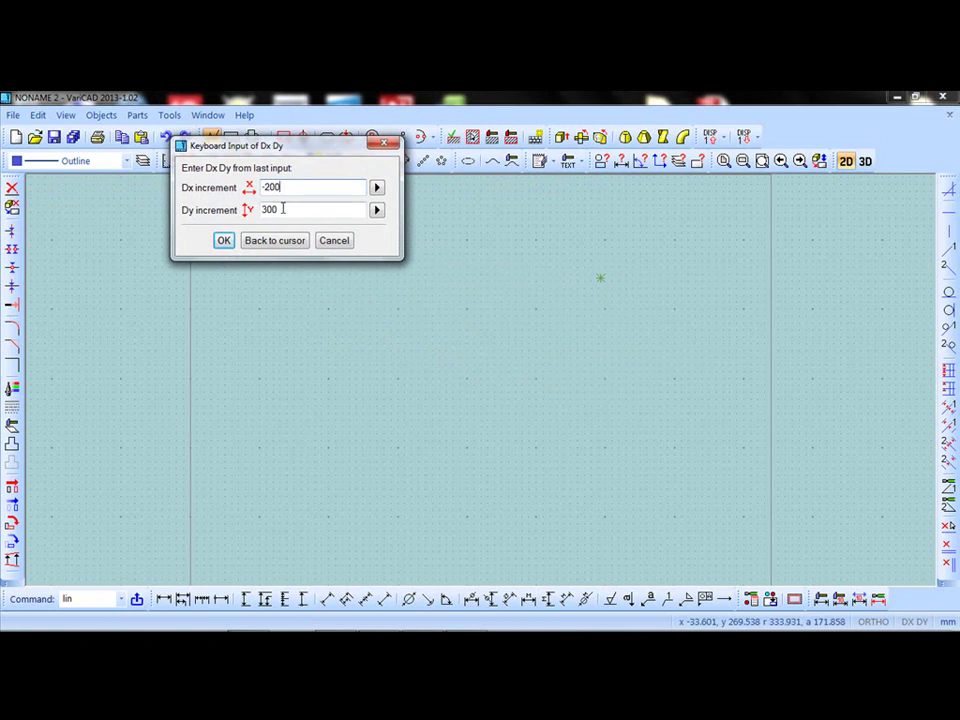
left_click_drag(280, 209, 236, 213)
type("0")
left_click(224, 242)
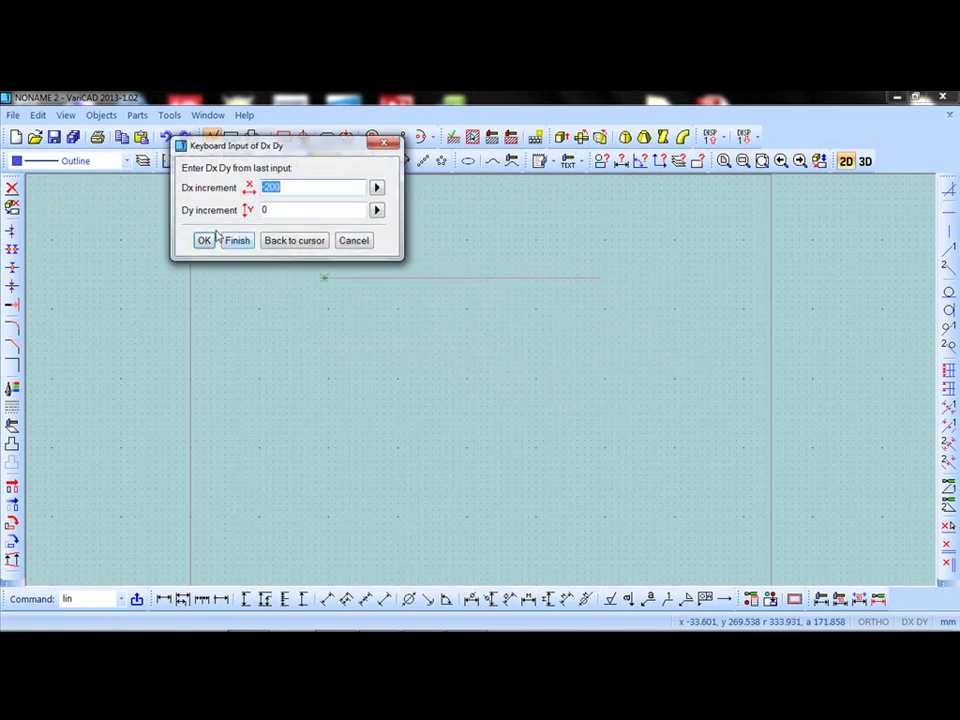
type("0")
double_click(274, 210)
type("100")
left_click(204, 240)
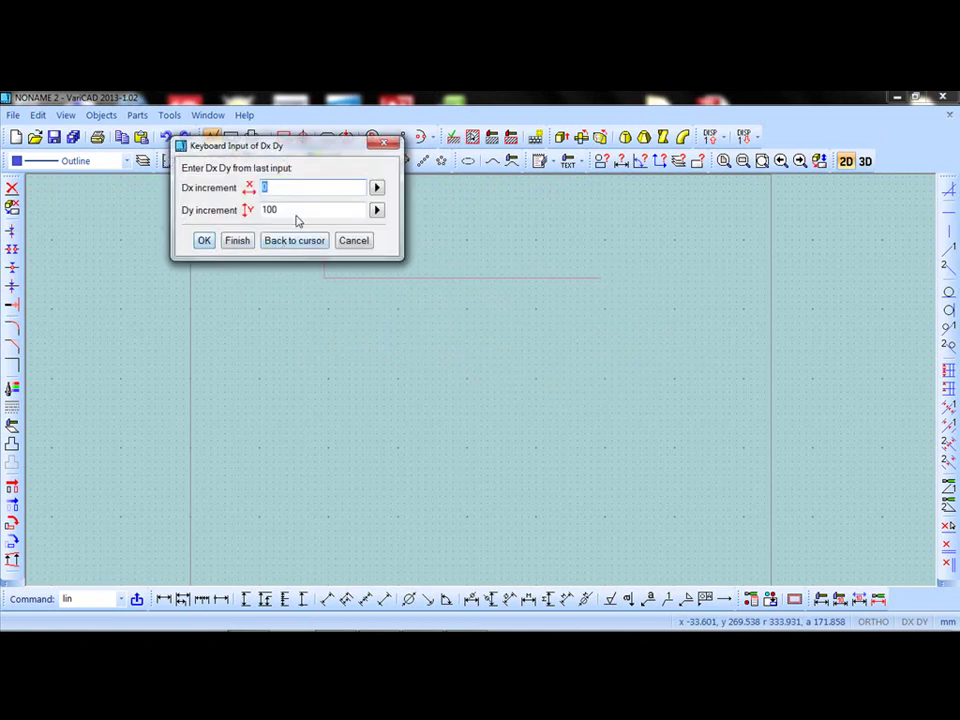
Draw the second 200-unit leftward line (-200/0)
left_click_drag(302, 150, 469, 334)
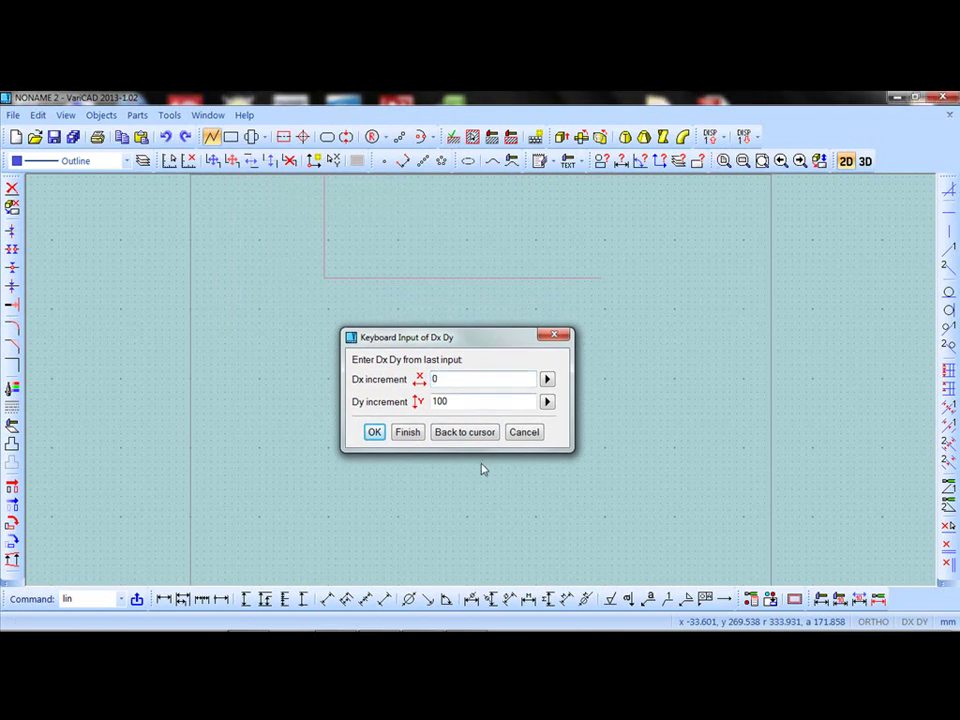
left_click(466, 436)
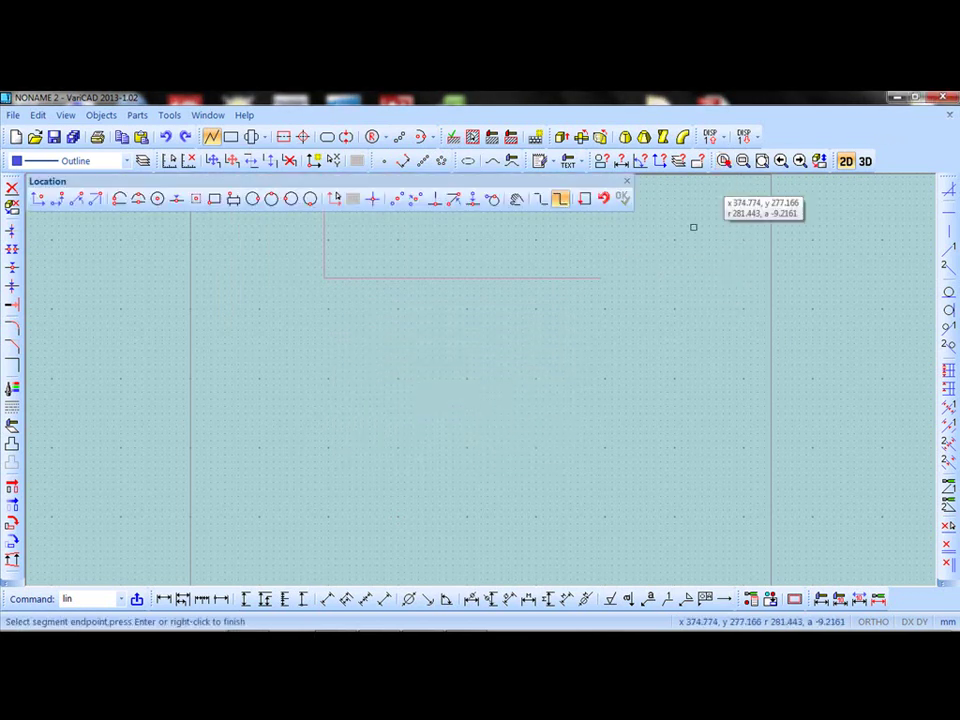
scroll(530, 400, "down", 2)
scroll(520, 385, "down", 1)
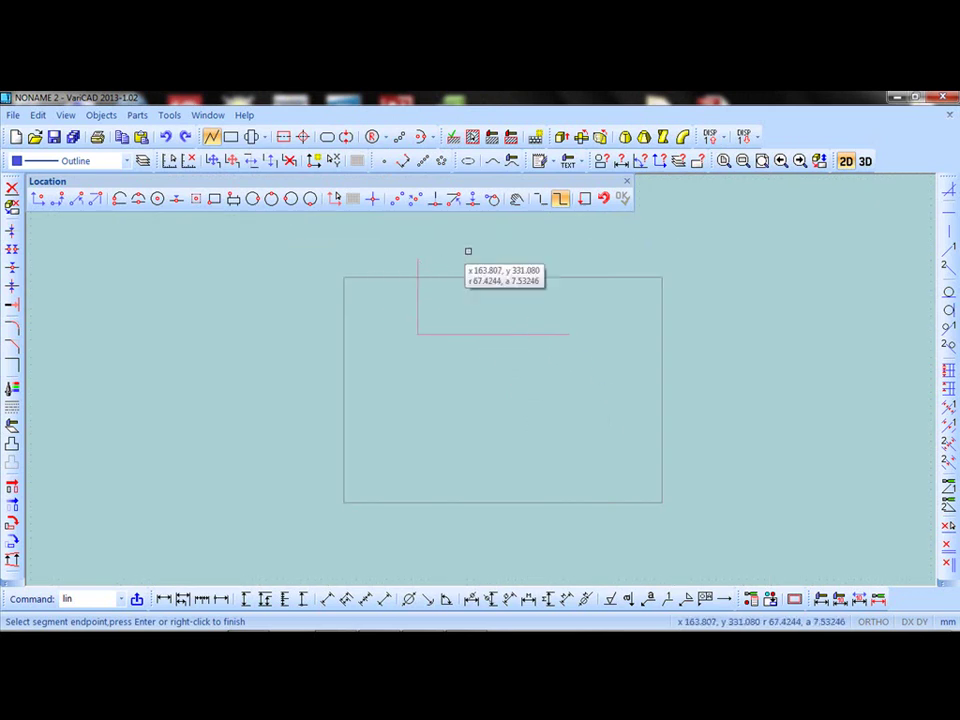
left_click(57, 199)
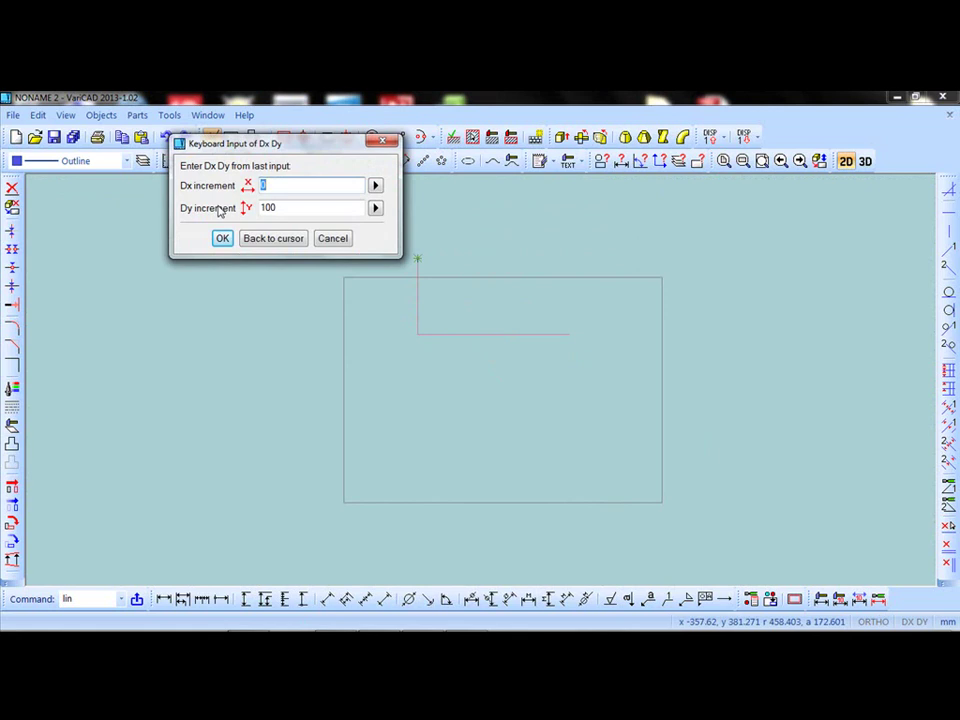
type("-200")
left_click_drag(288, 208, 246, 208)
type("0")
left_click(221, 238)
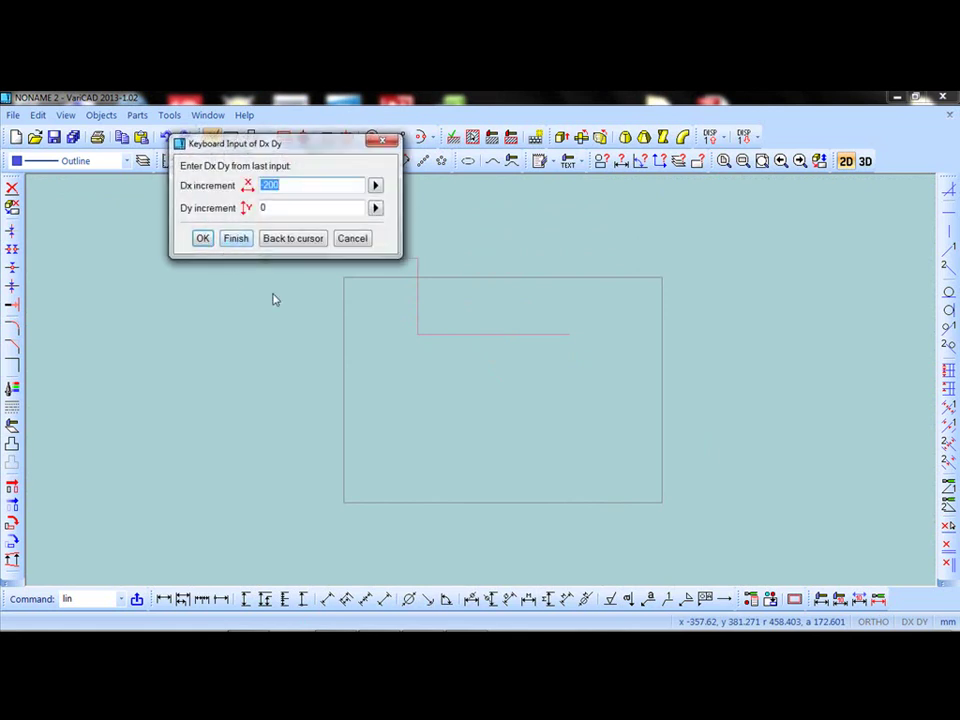
Draw the 500-unit downward line (0/-500) and bring the whole outline into view
left_click_drag(302, 143, 730, 186)
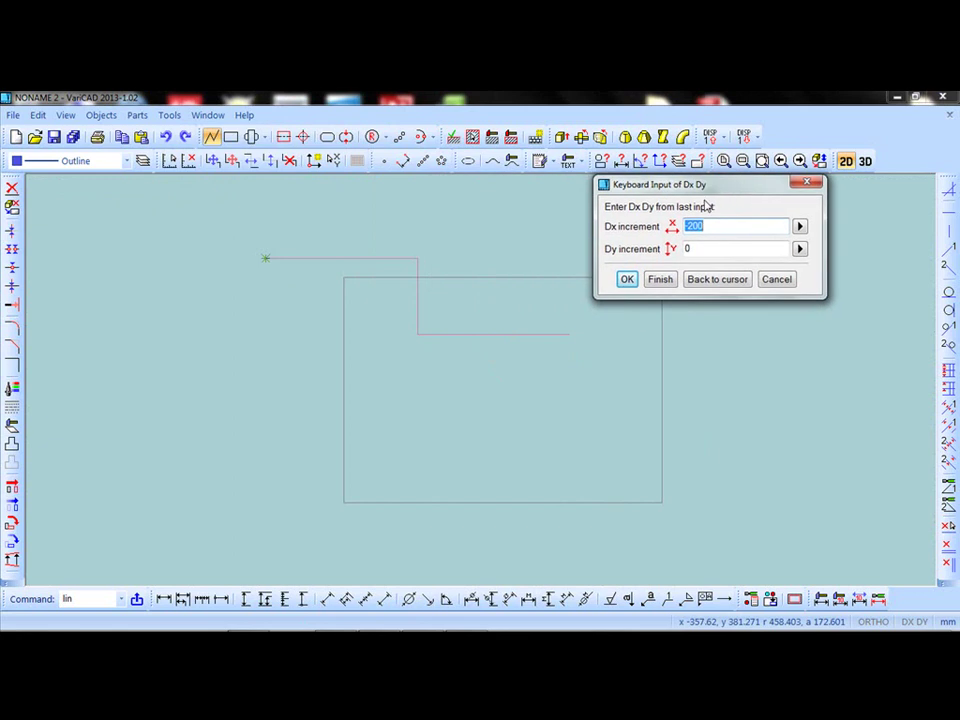
type("0")
left_click_drag(712, 248, 667, 248)
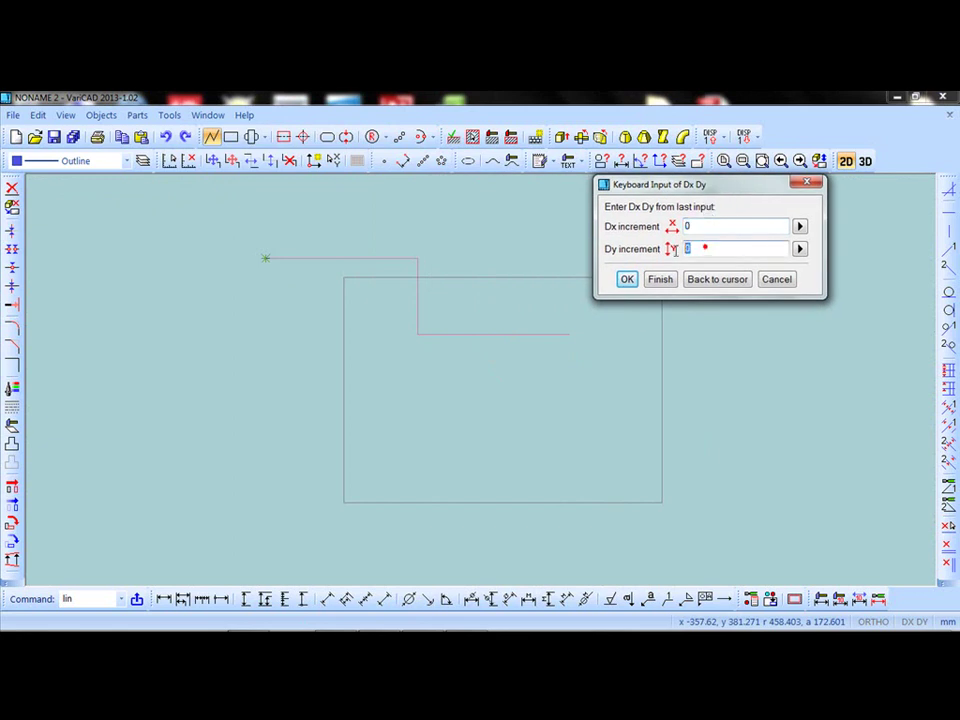
type("-500")
left_click(627, 279)
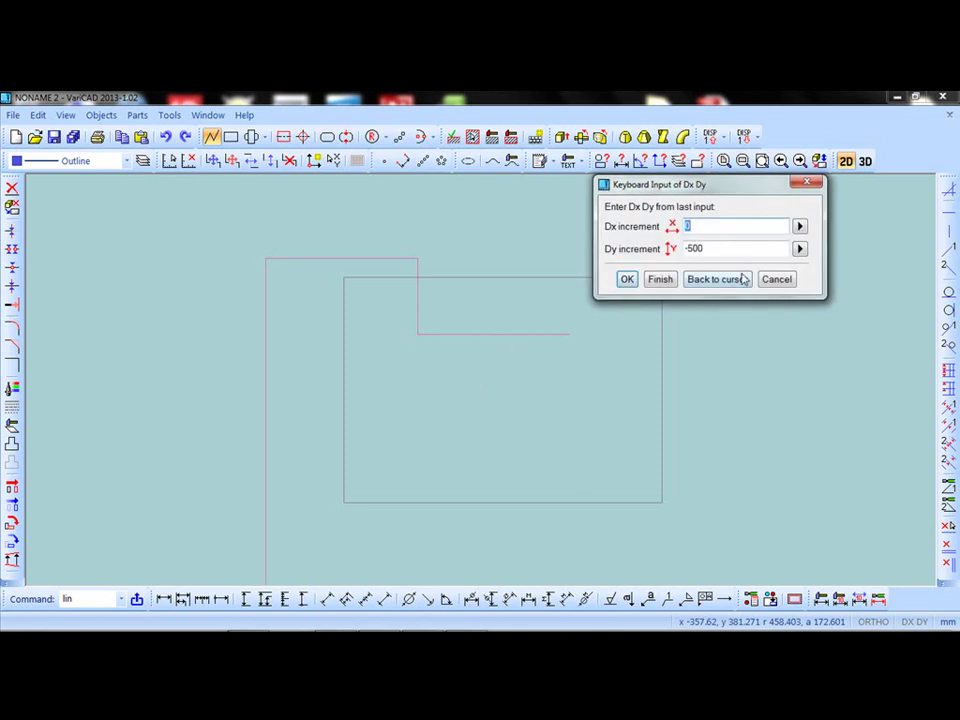
left_click(744, 279)
scroll(632, 354, "down", 2)
scroll(619, 360, "down", 1)
middle_click_drag(594, 386, 371, 345)
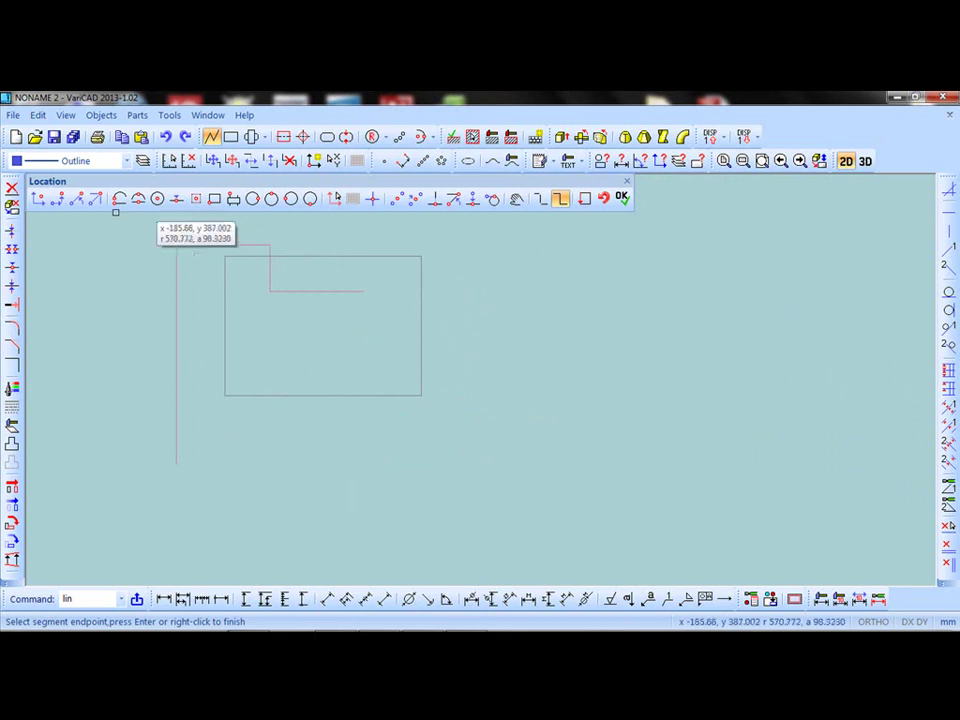
Continue the outline 200 right (200/0) and 100 up (0/100)
left_click(58, 198)
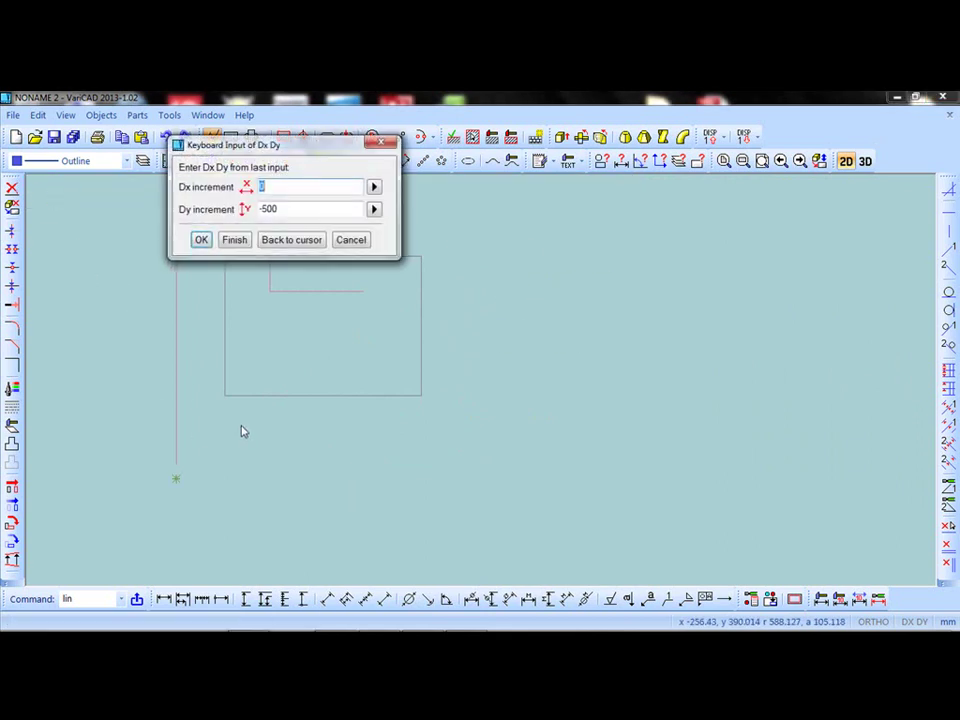
type("00")
double_click(287, 209)
type("0")
left_click(201, 240)
type("0")
double_click(271, 208)
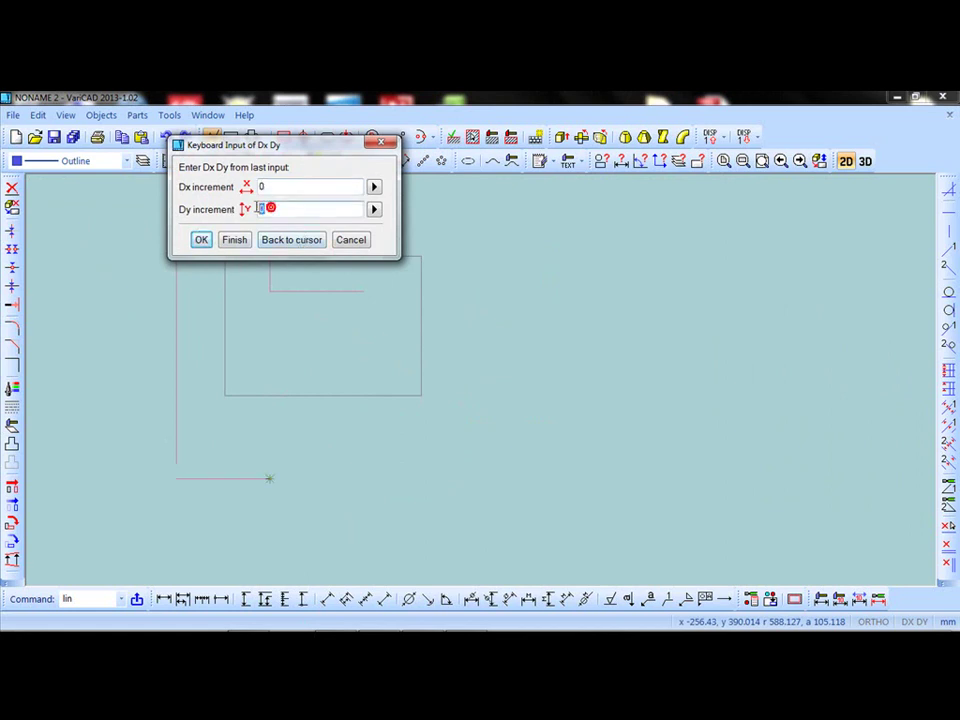
type("100")
left_click(200, 240)
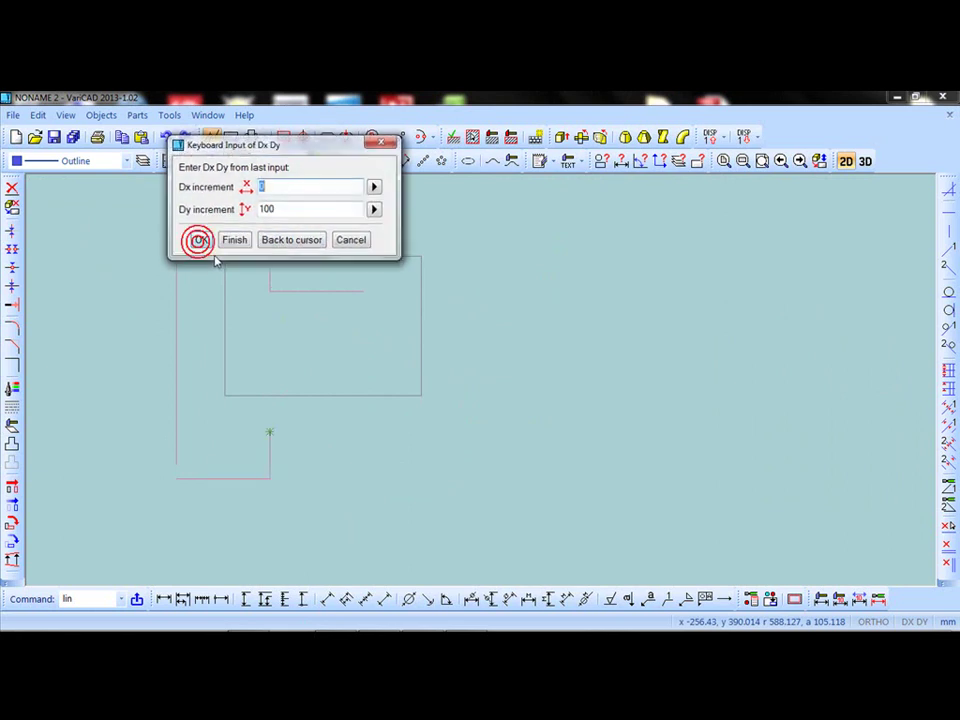
Add the raised step: 550 right, 100 down, then 200 right
double_click(279, 208)
type("0")
left_click(200, 240)
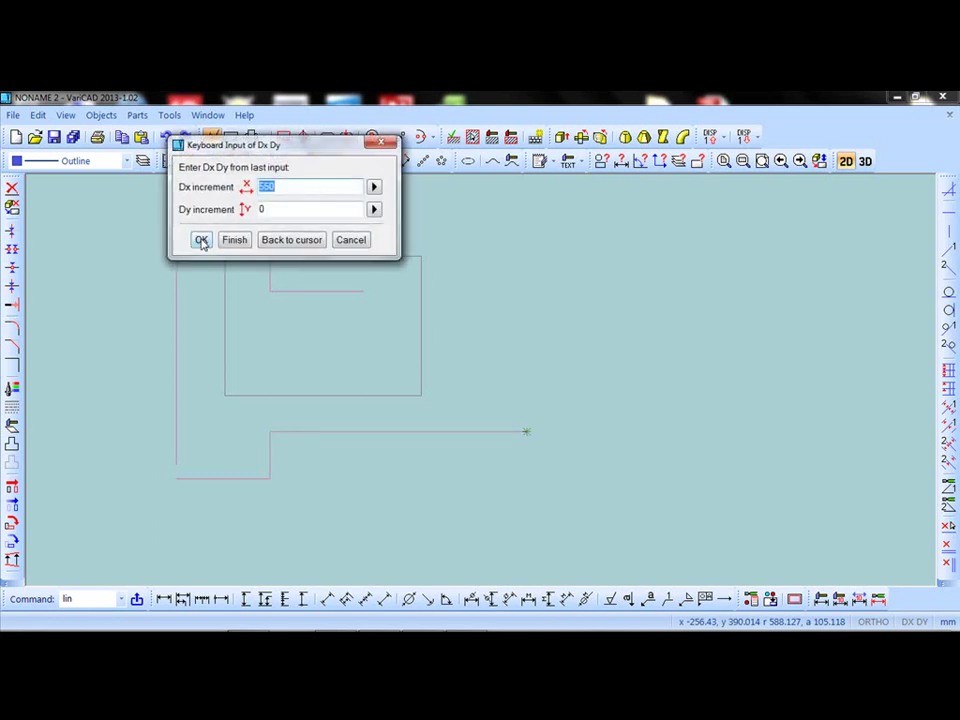
type("0")
double_click(260, 210)
left_click(201, 240)
key("Tab")
type("0")
left_click(201, 240)
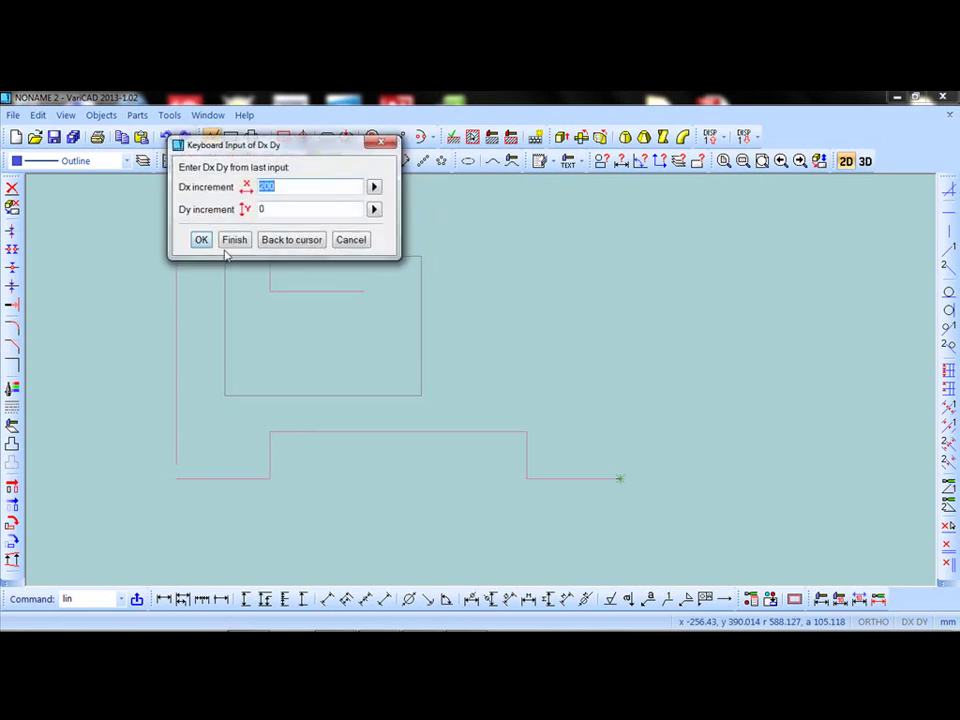
Draw the right side 200 up and 200 left, then stop entering points
type("0")
key("Tab")
type("00")
left_click(199, 240)
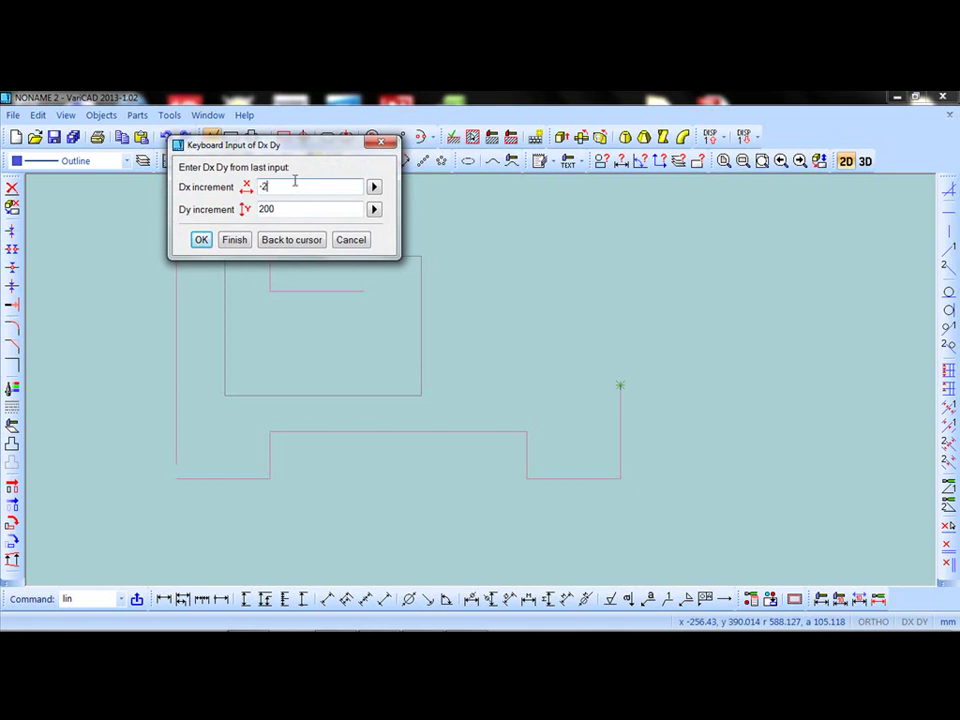
left_click_drag(287, 203, 231, 208)
type("0")
left_click(200, 240)
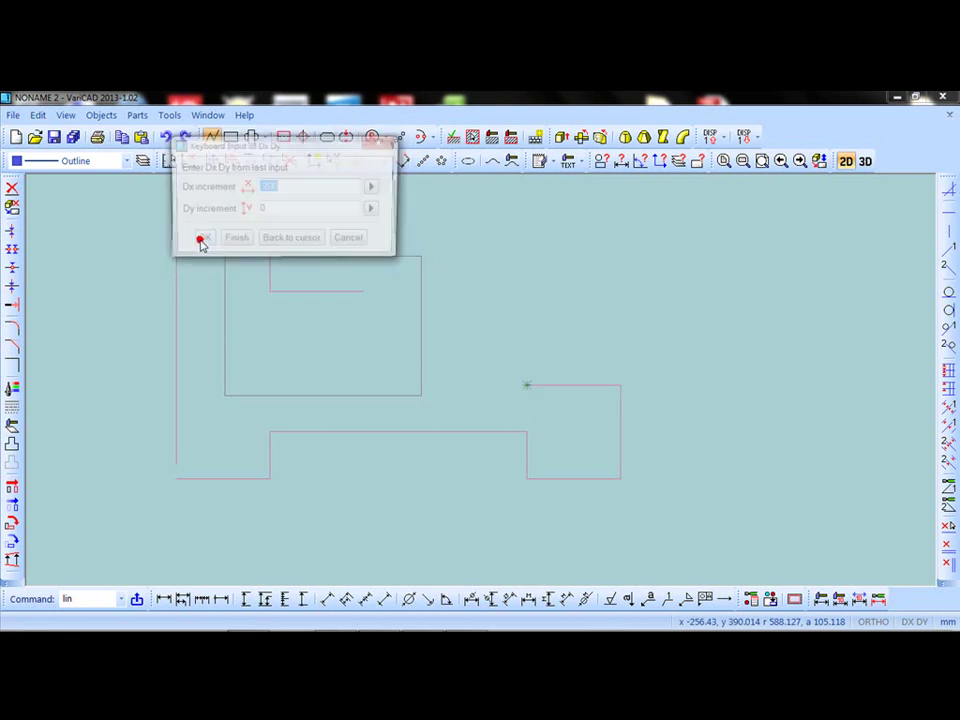
left_click(291, 240)
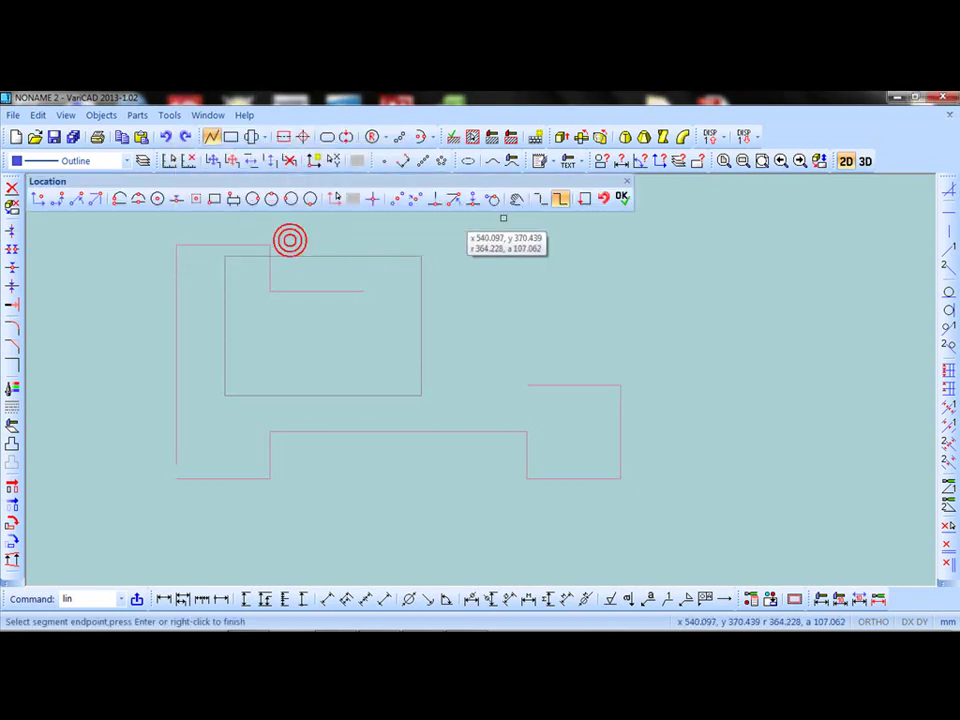
End the line chain and shift the drawing into view
left_click(626, 194)
left_click(627, 187)
middle_click_drag(486, 328, 512, 383)
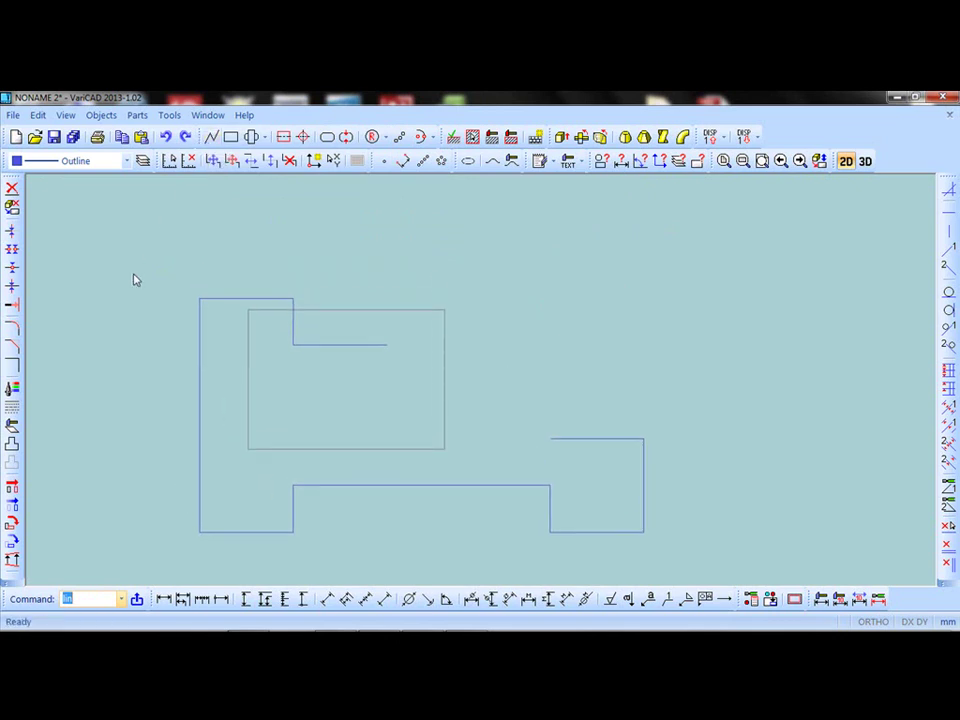
Offset the right part's top edge by 380 to a parallel copy above it
left_click(38, 115)
mouse_move(72, 250)
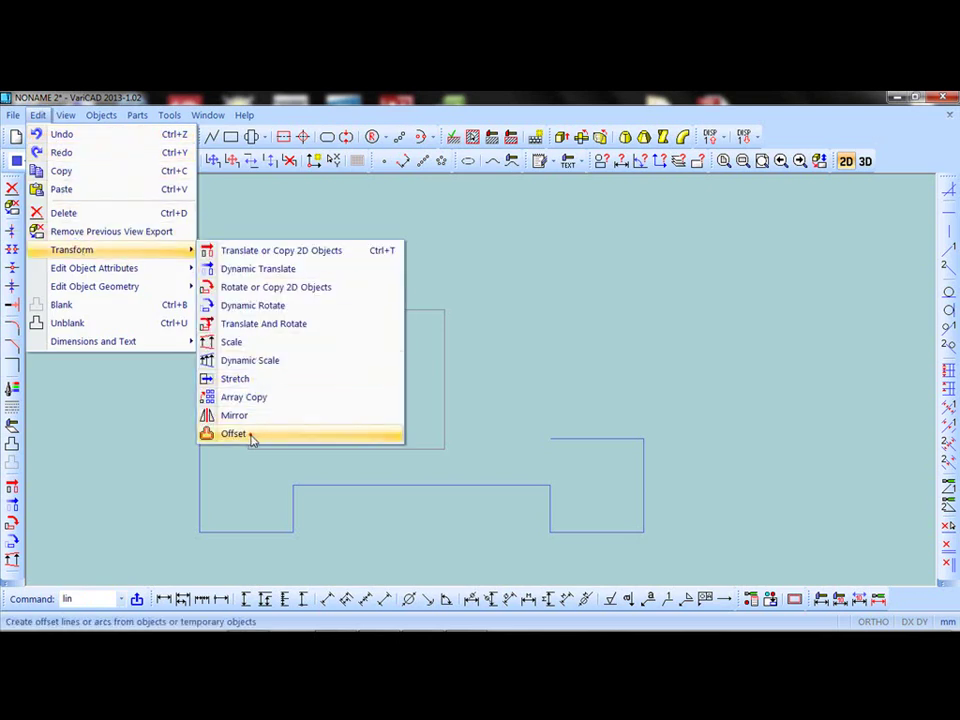
left_click(250, 436)
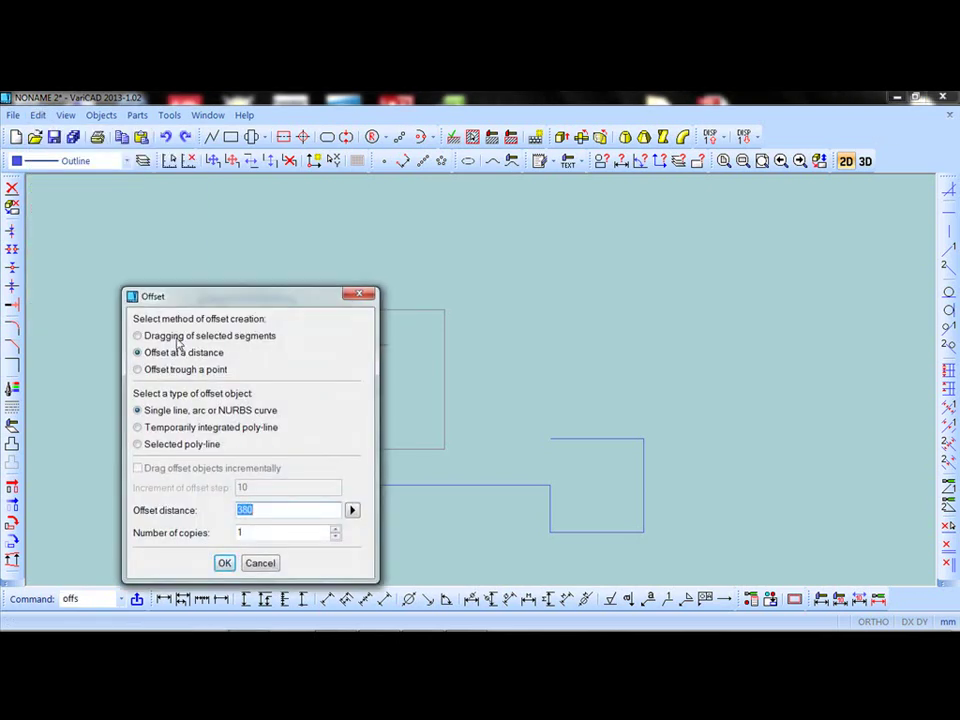
left_click(224, 563)
left_click(599, 438)
left_click(571, 302)
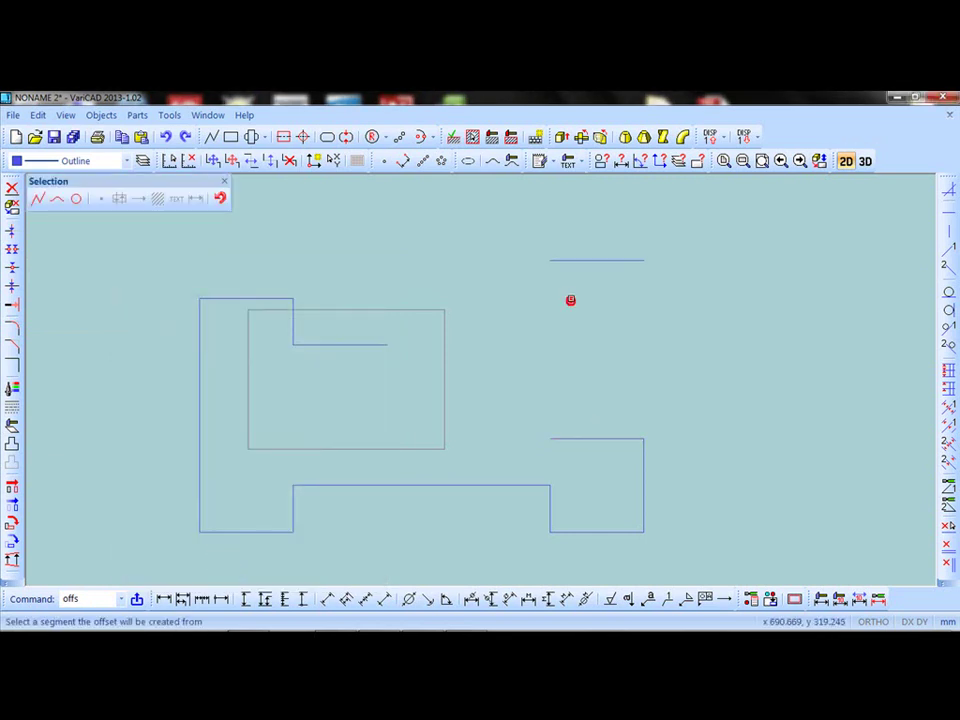
left_click(224, 184)
Draw a radius-380 circle at the inner ledge's right end and extend the upper-right line to it
left_click(371, 137)
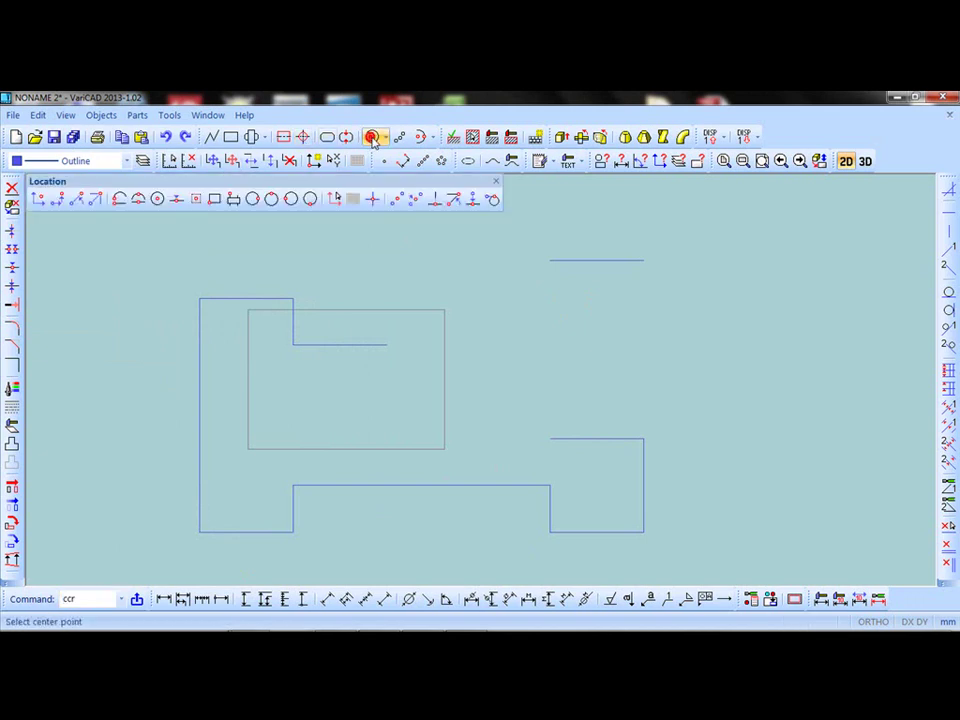
left_click(386, 345)
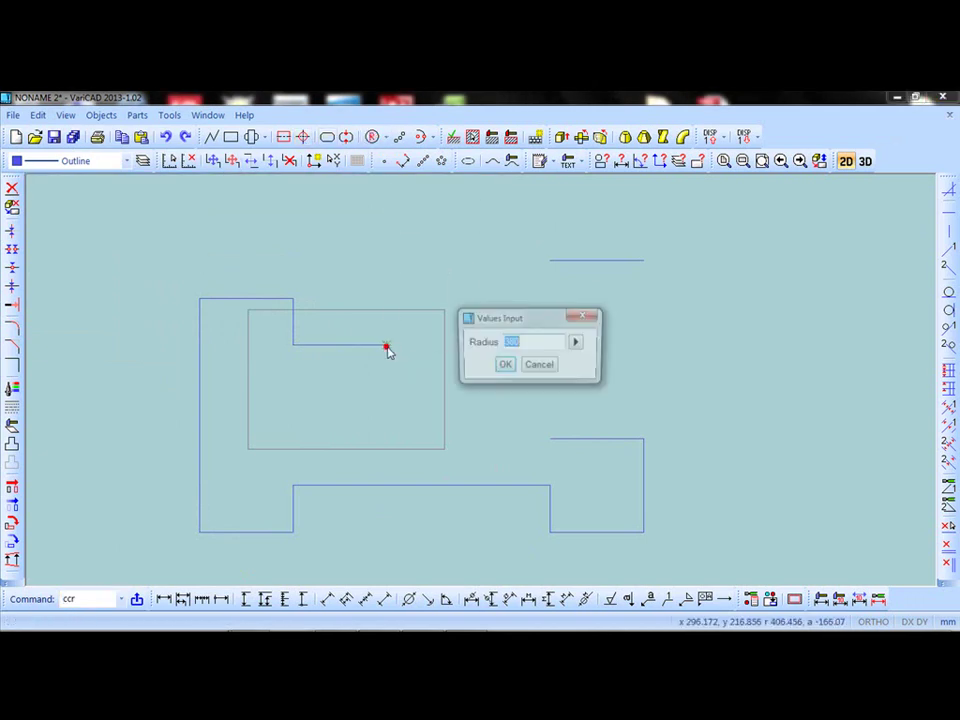
left_click(503, 364)
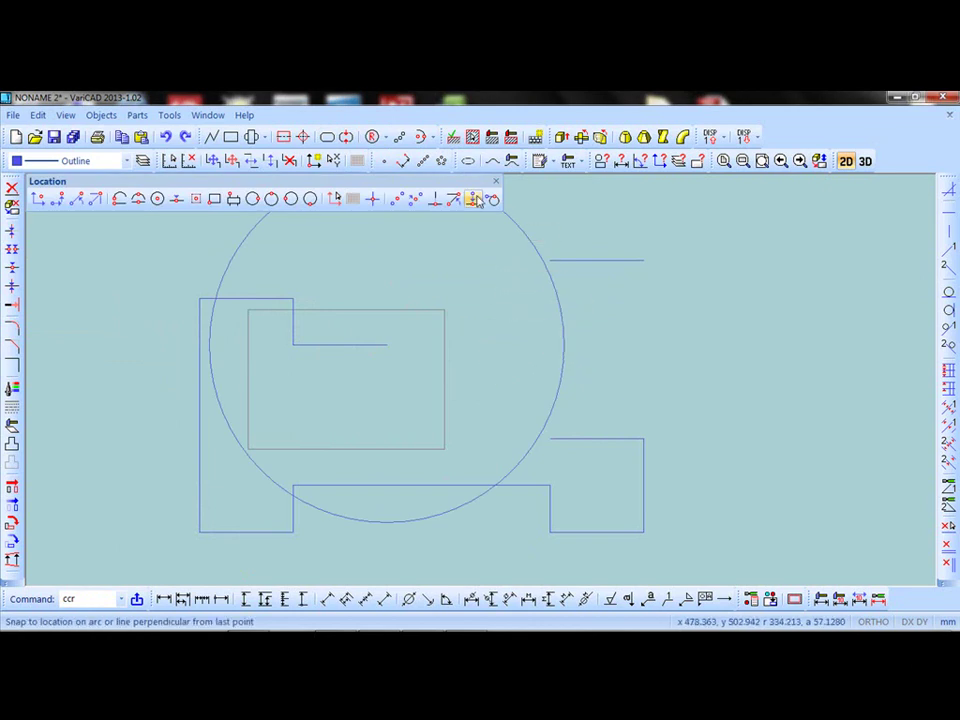
left_click(493, 182)
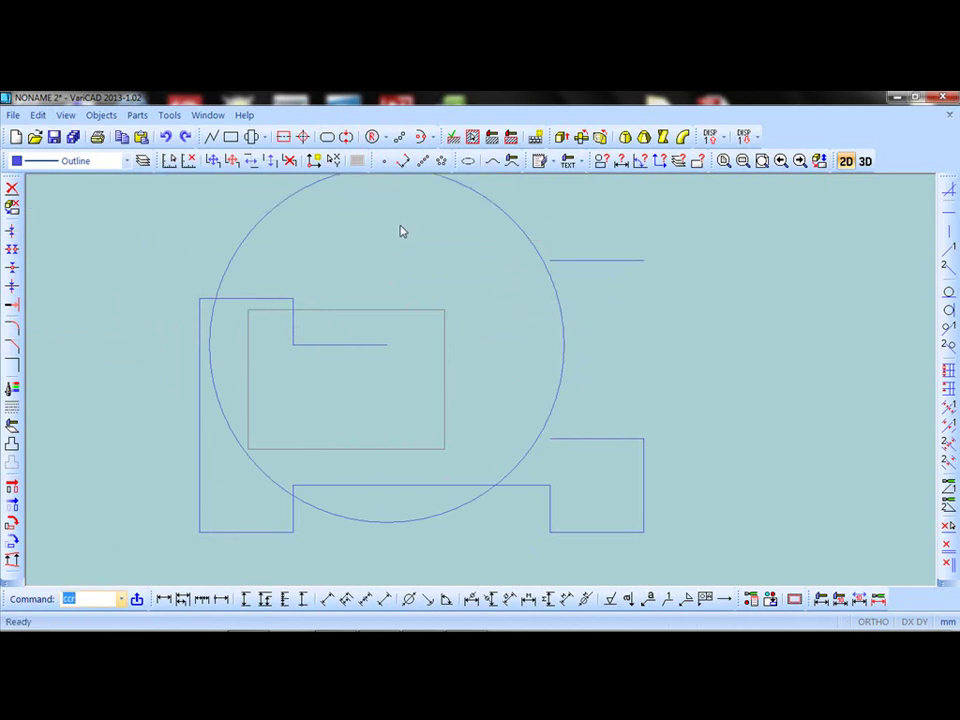
left_click(12, 305)
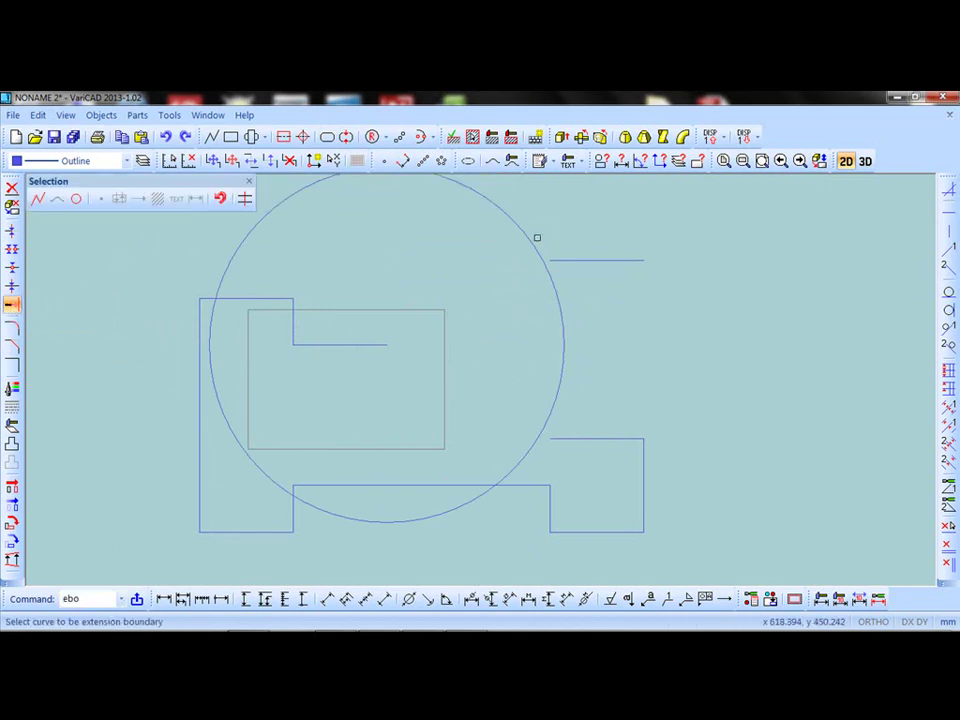
left_click(533, 243)
left_click(559, 260)
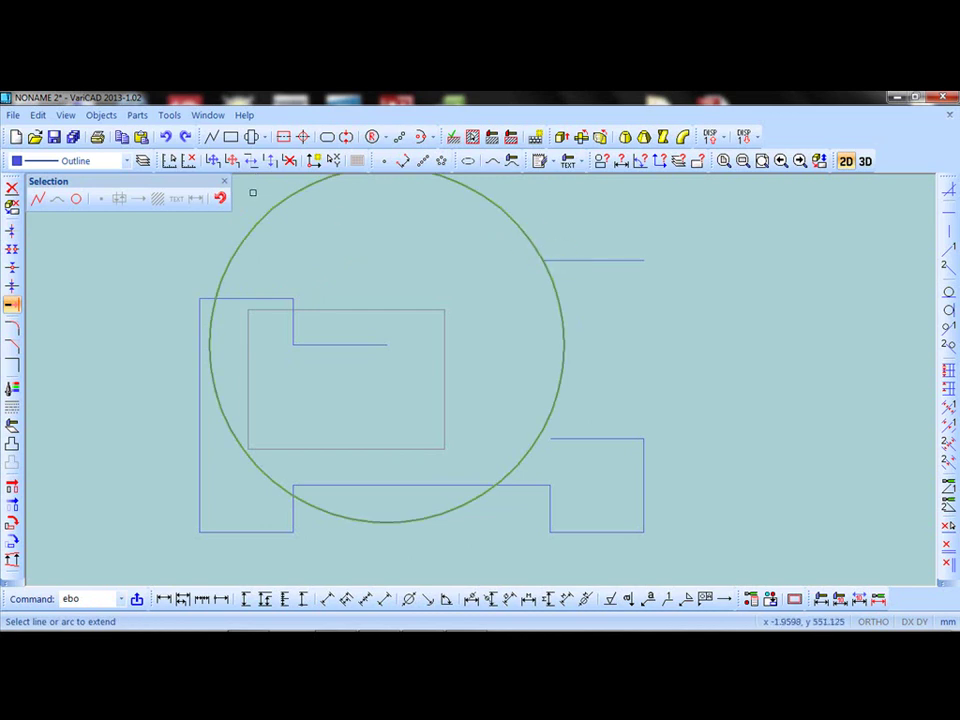
left_click(224, 181)
Draw a second radius-380 circle centred on the extended line's end
left_click(371, 136)
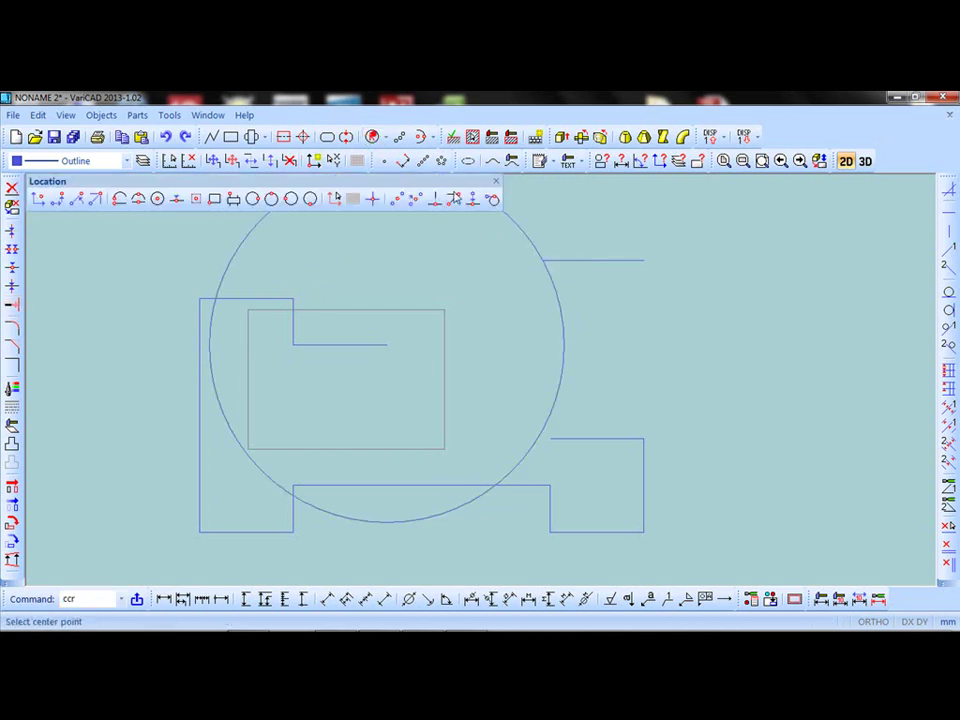
left_click(542, 262)
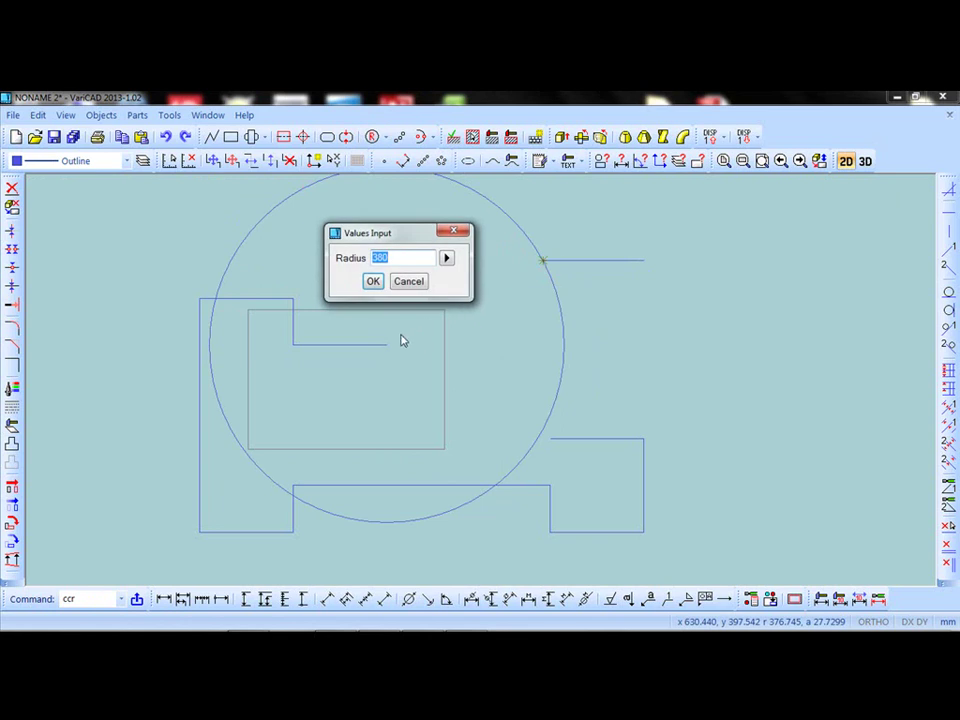
left_click(372, 281)
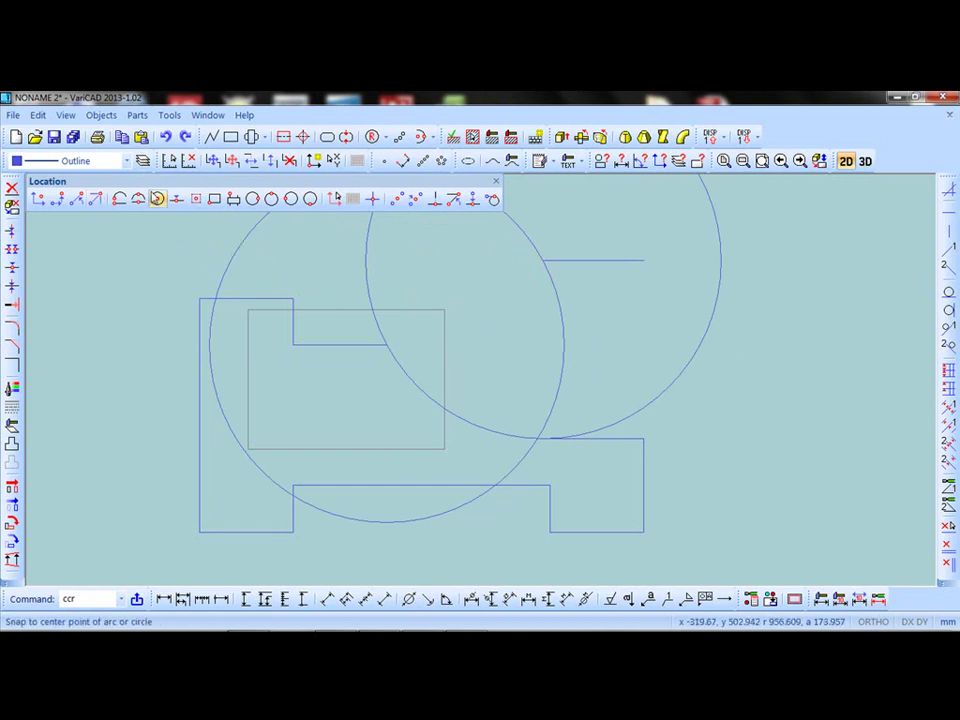
left_click(495, 182)
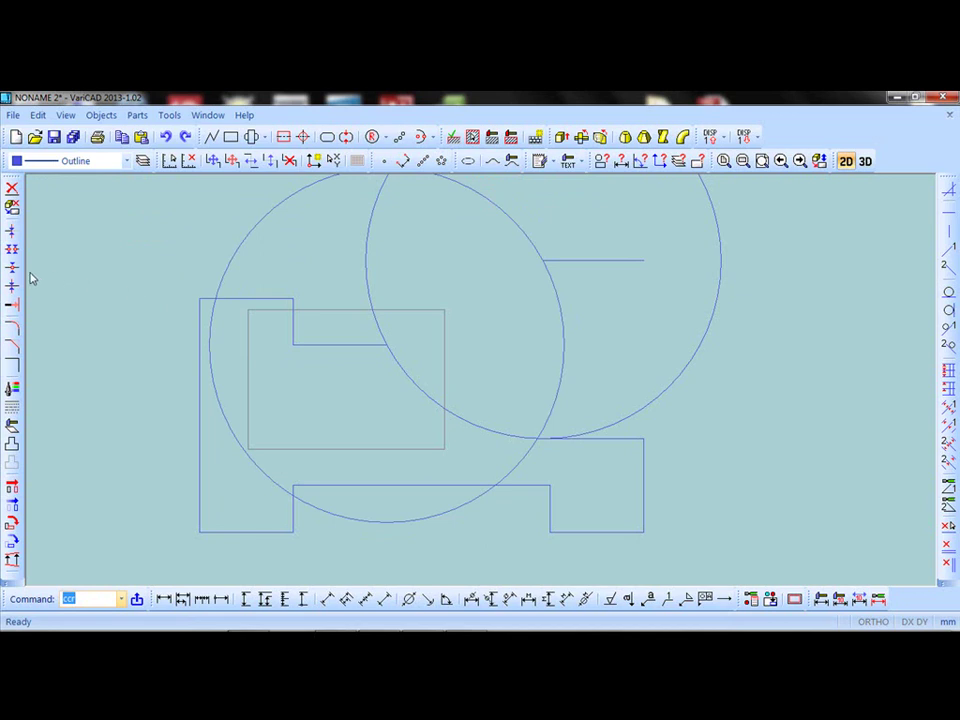
Draw a line from the upper-right line's left end straight down 400 units (Dx 0, Dy -400)
left_click(211, 136)
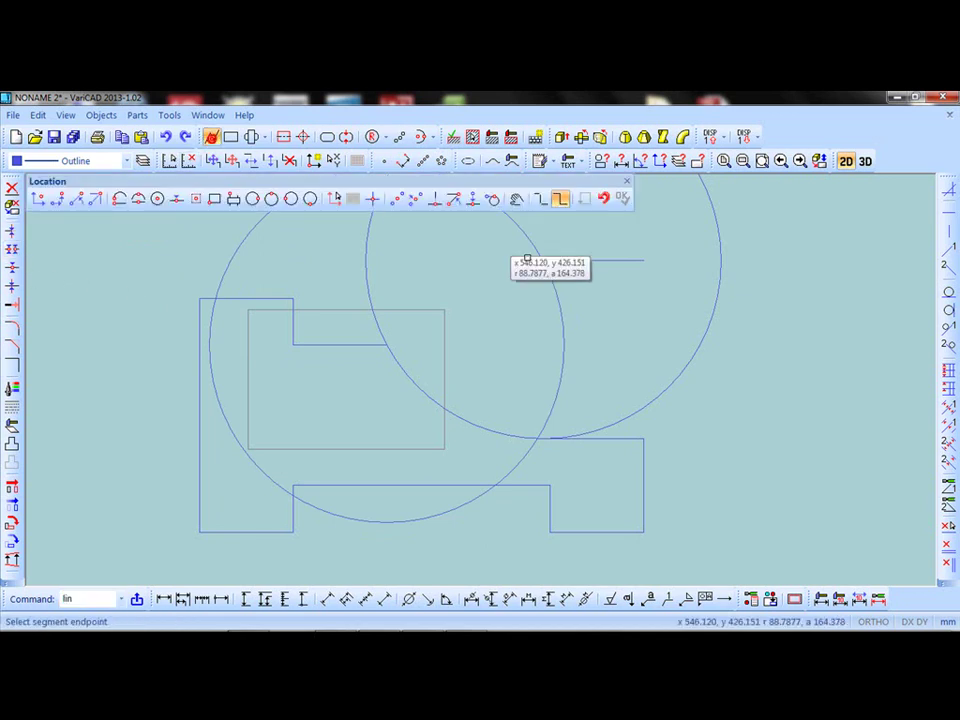
left_click(543, 260)
left_click(57, 198)
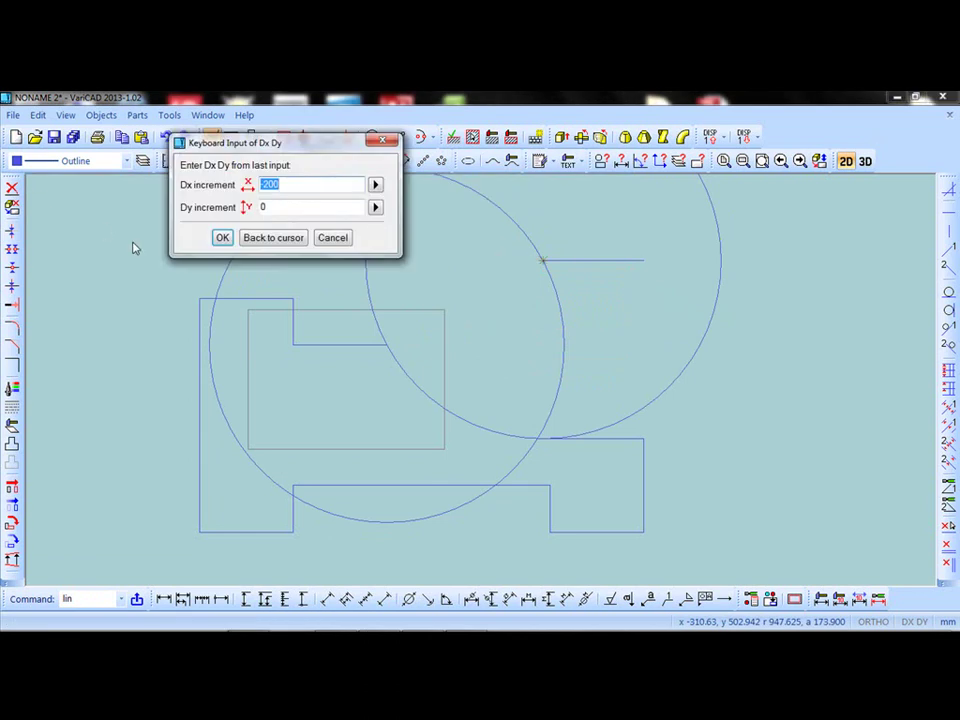
type("0")
left_click(275, 203)
type("-40")
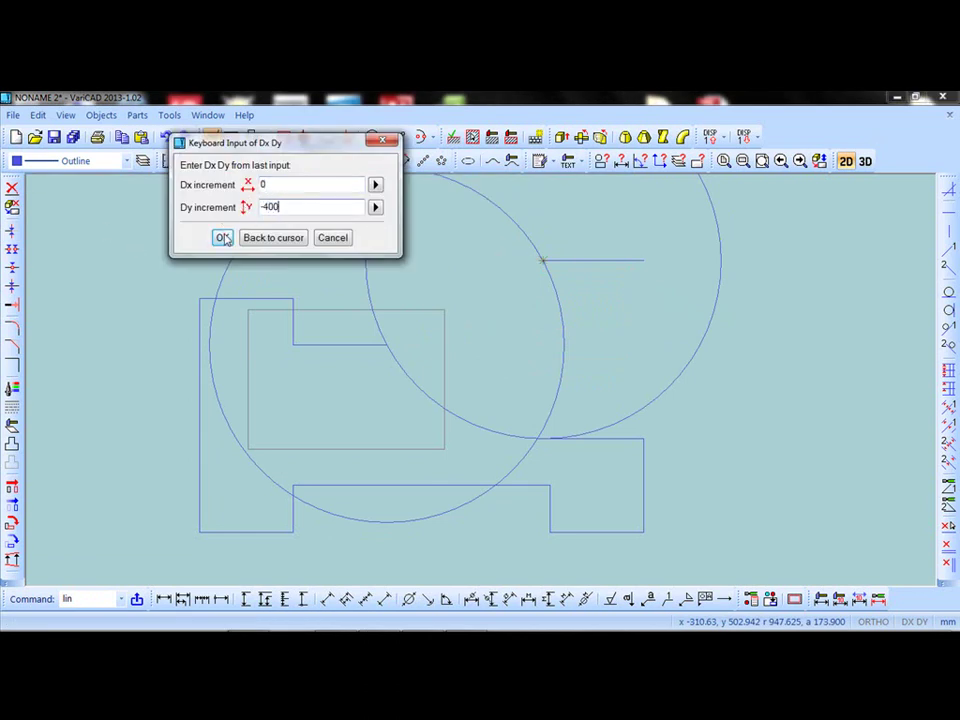
left_click(222, 237)
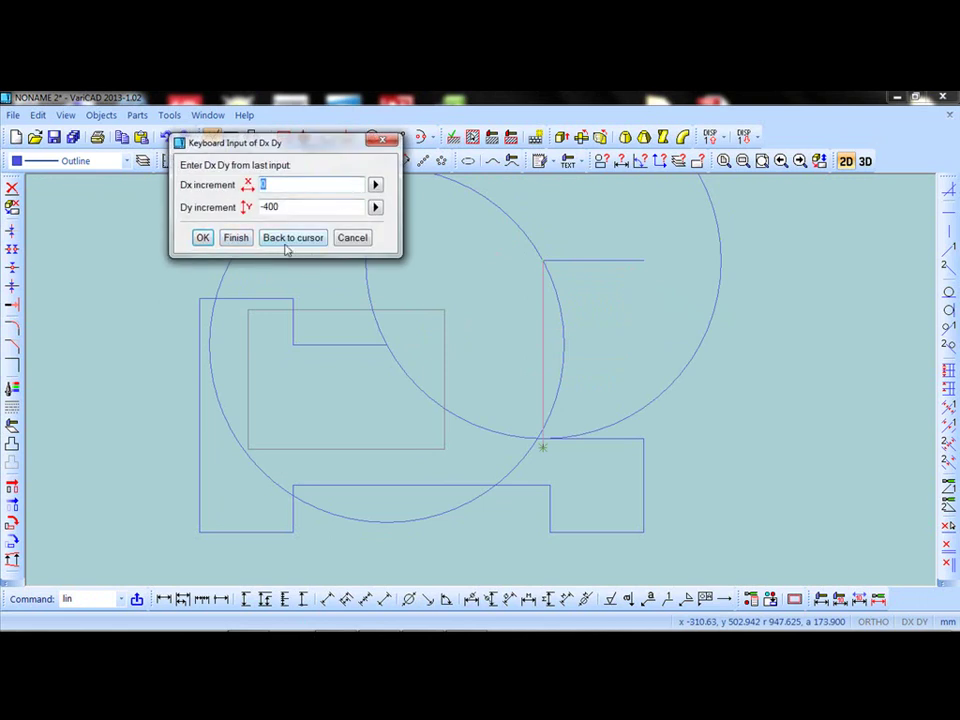
left_click(285, 245)
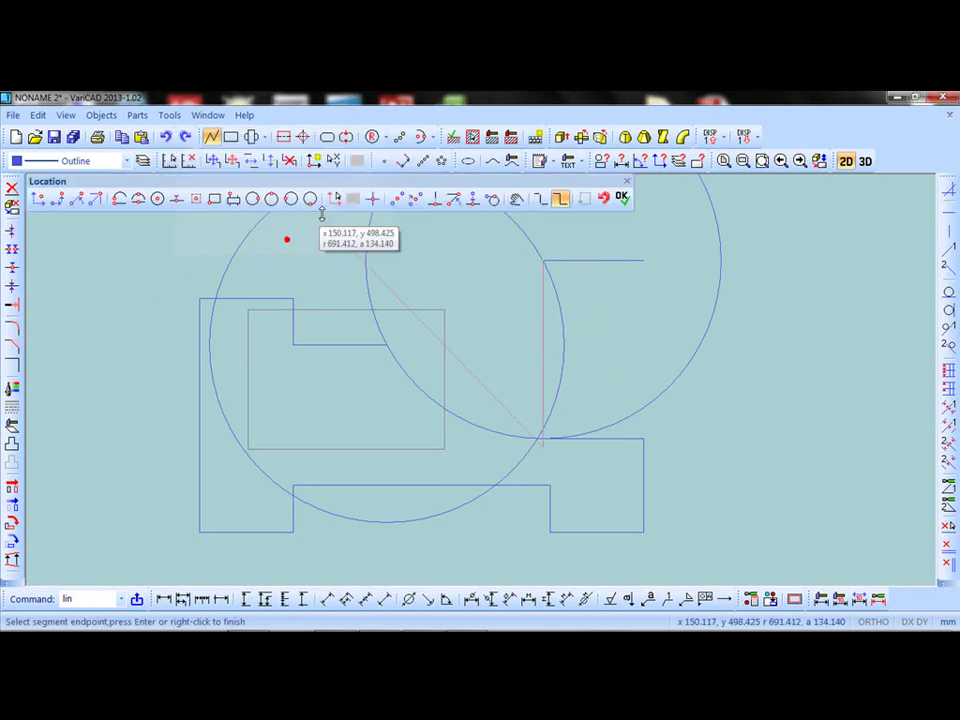
left_click(625, 185)
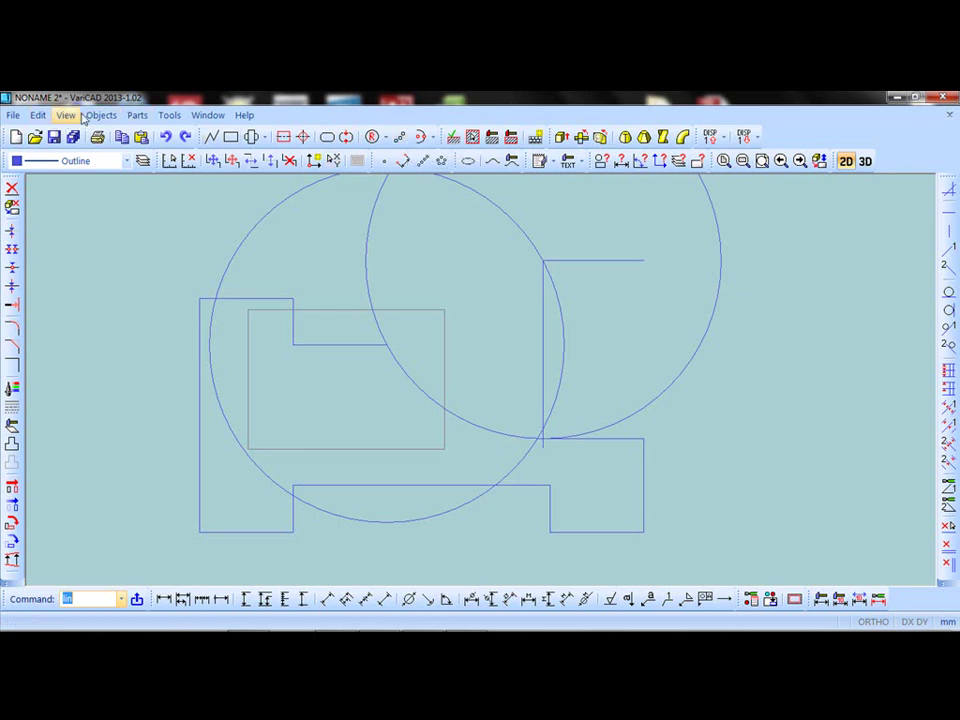
Draw a three-point arc on the right circle from the vertical line's lower end to the inner ledge's end
left_click(101, 116)
mouse_move(303, 153)
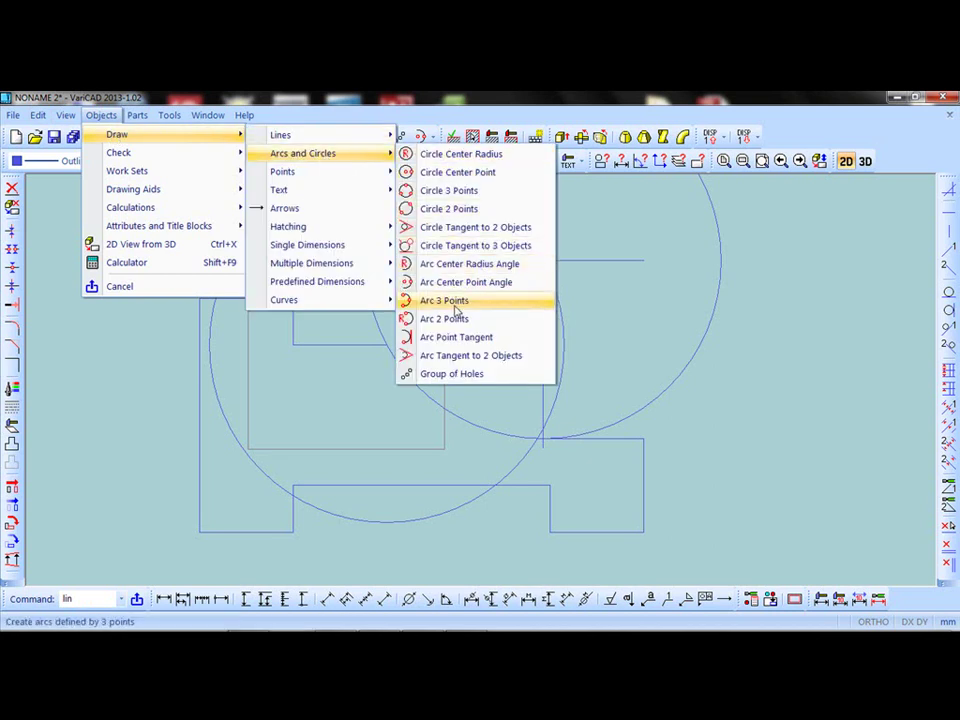
left_click(450, 301)
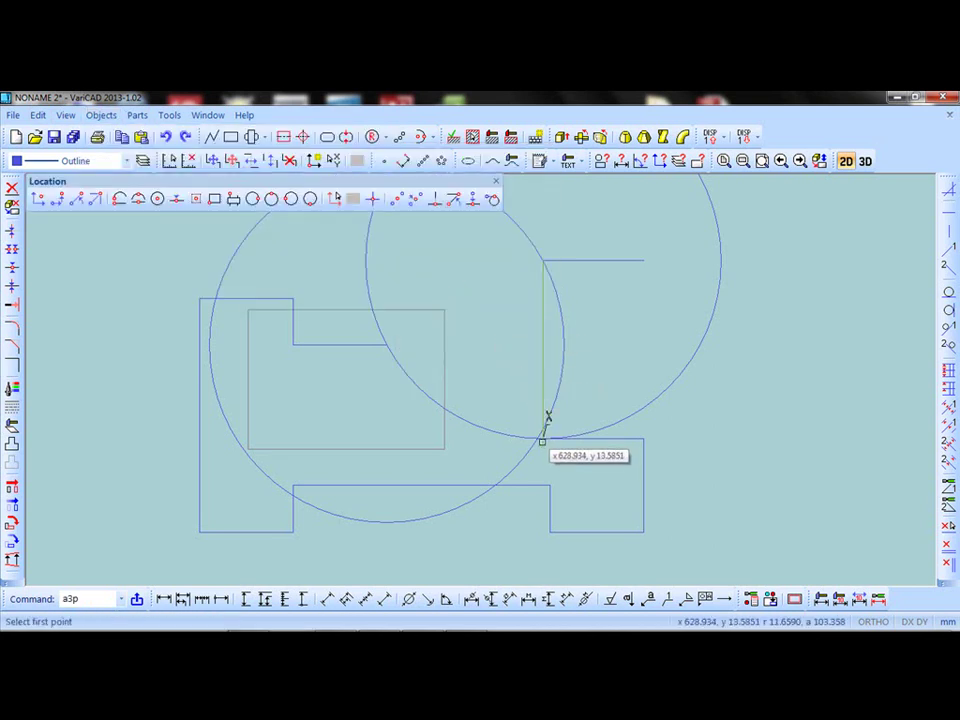
left_click(542, 440)
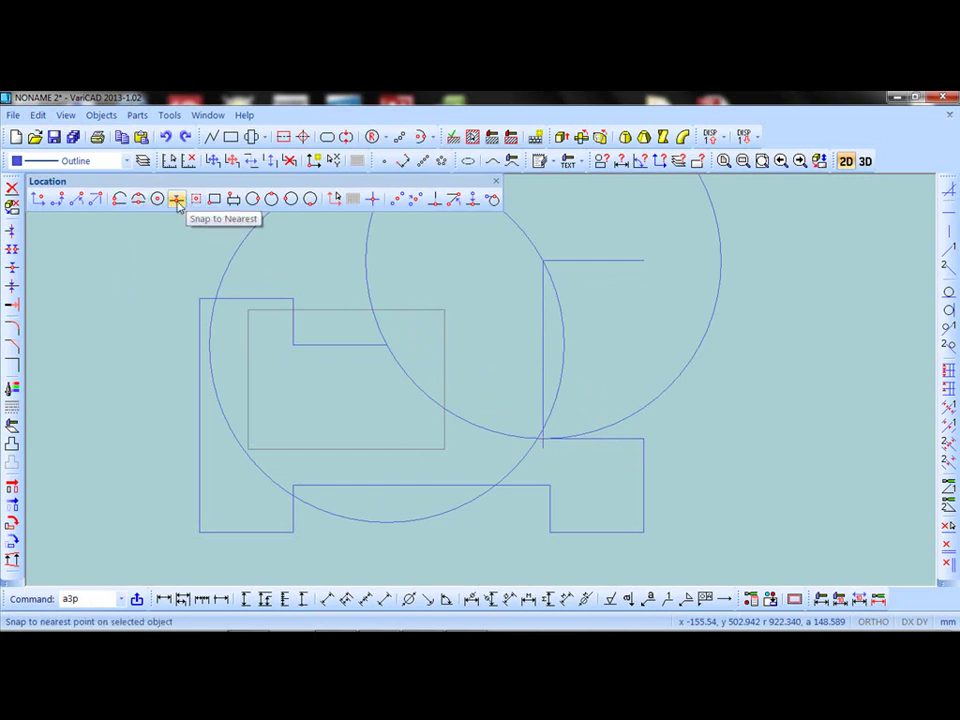
left_click(177, 203)
left_click(446, 407)
left_click(430, 397)
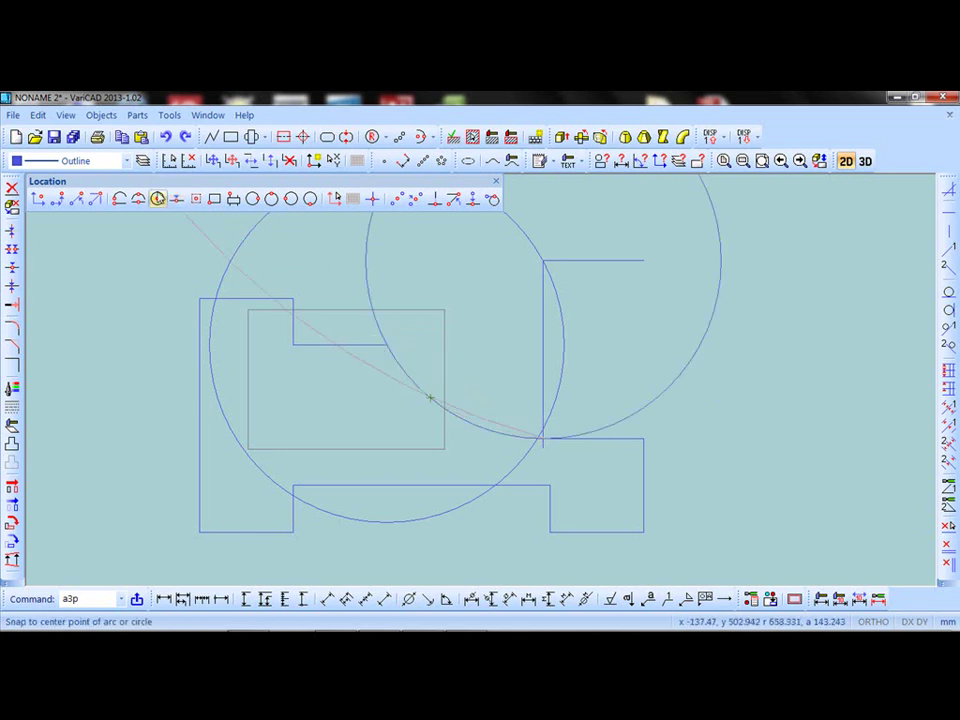
left_click(119, 201)
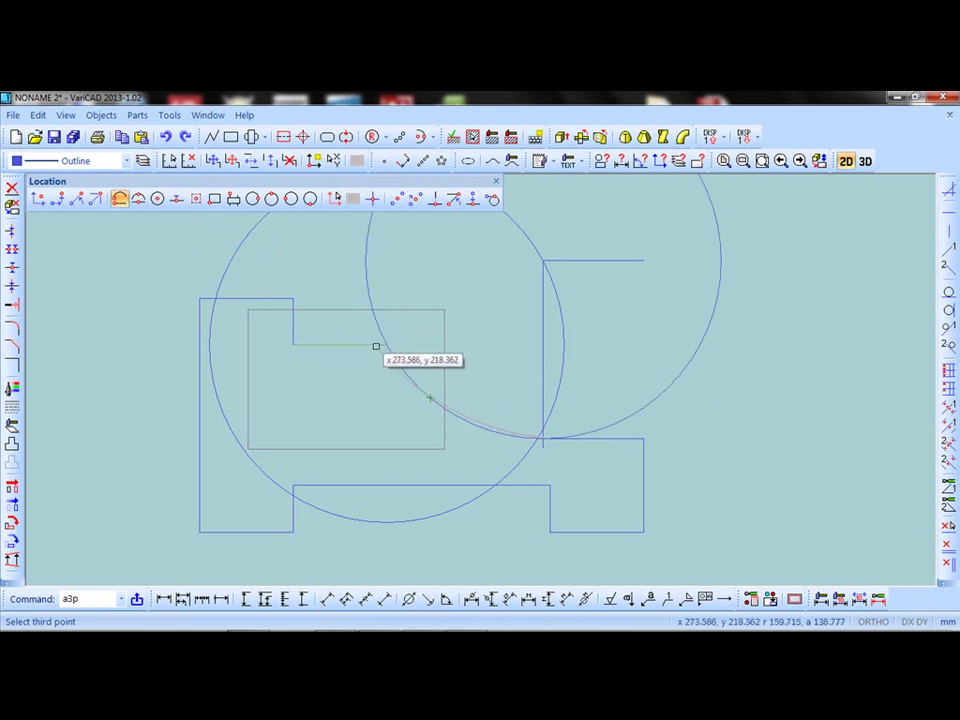
left_click(375, 346)
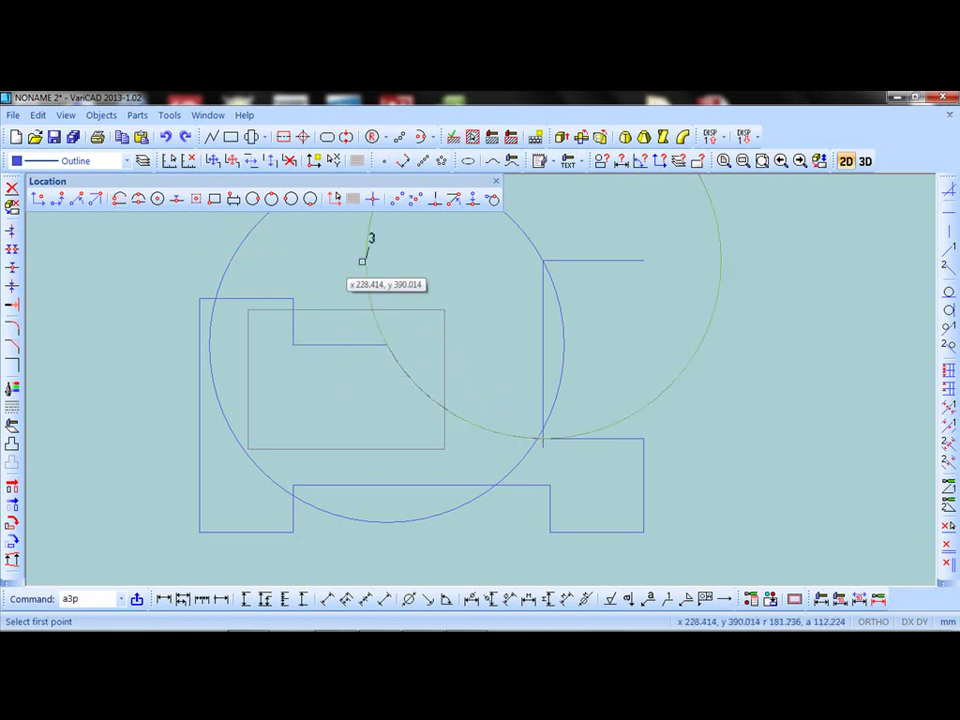
key("Escape")
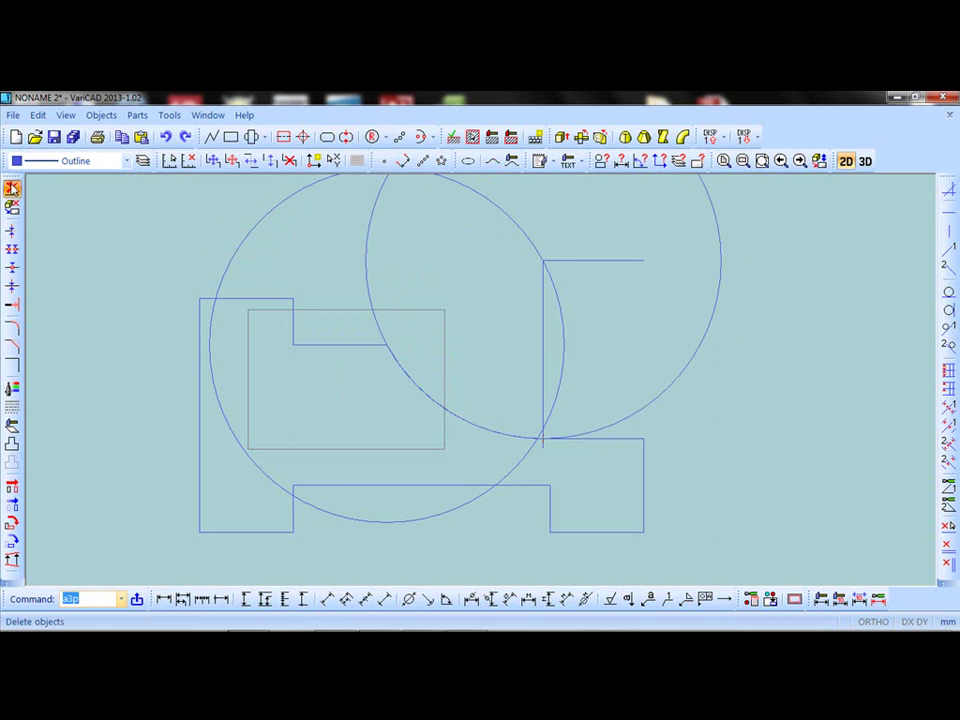
Delete both construction circles, the offset line and the vertical line
left_click(12, 188)
left_click(370, 292)
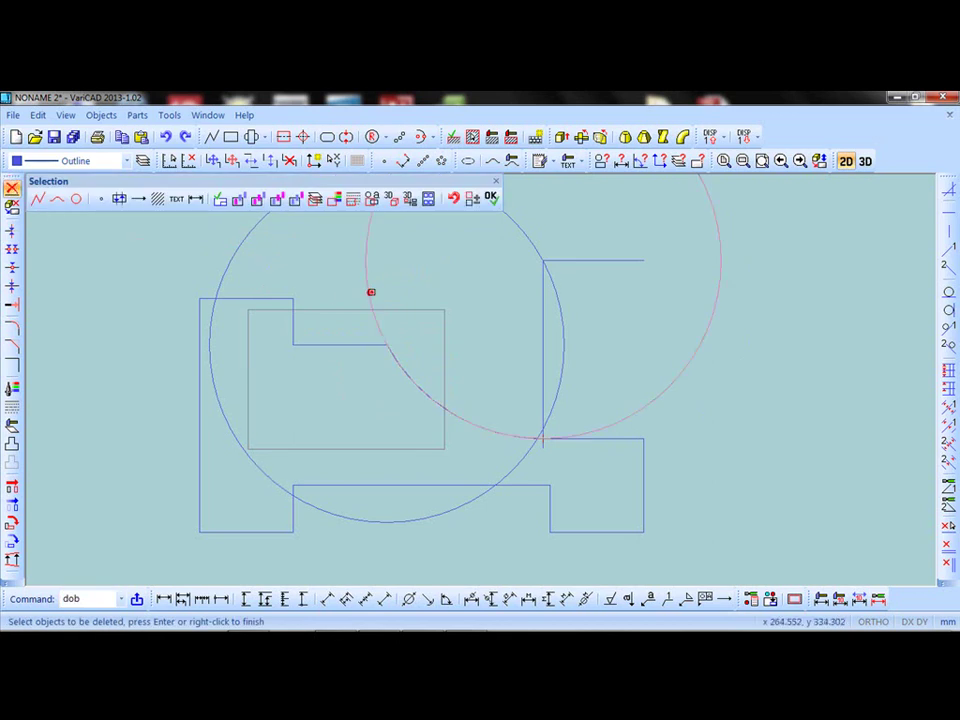
left_click(596, 263)
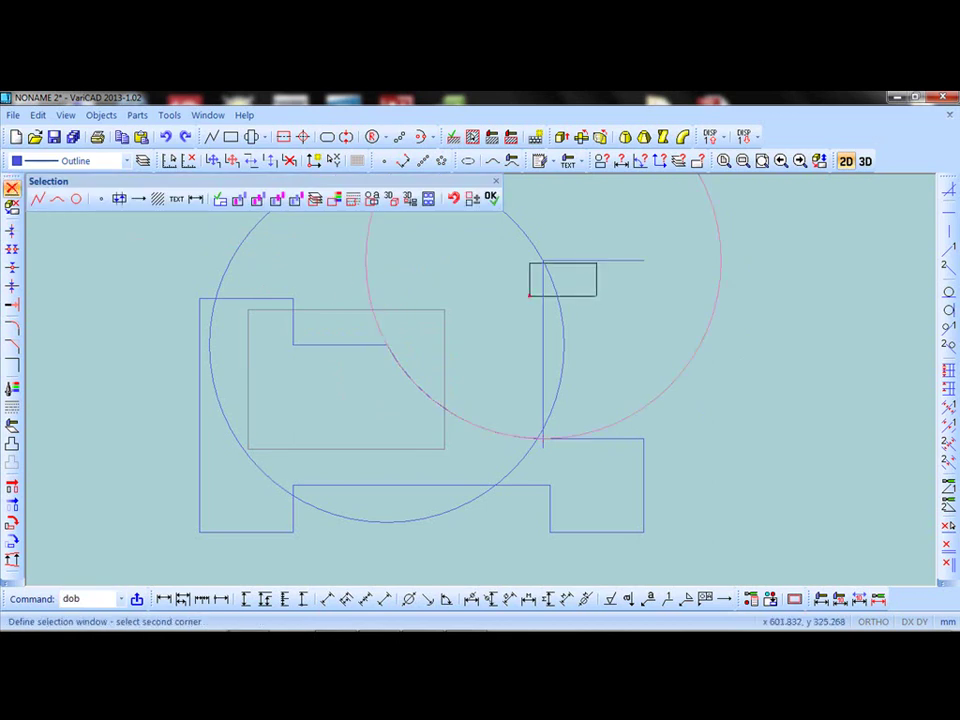
left_click(551, 292)
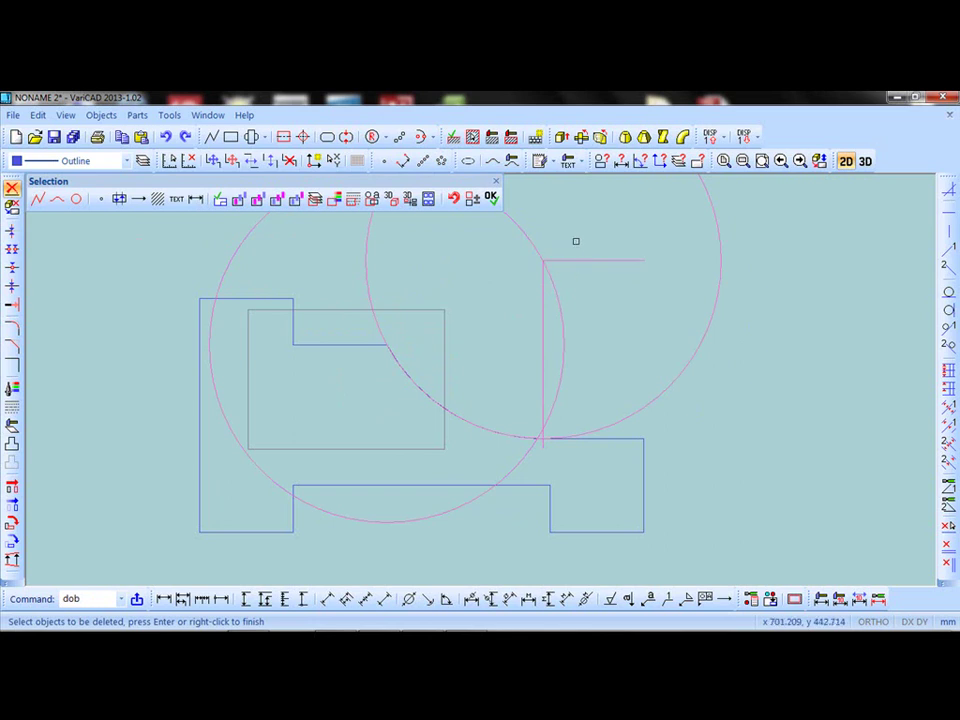
left_click(490, 201)
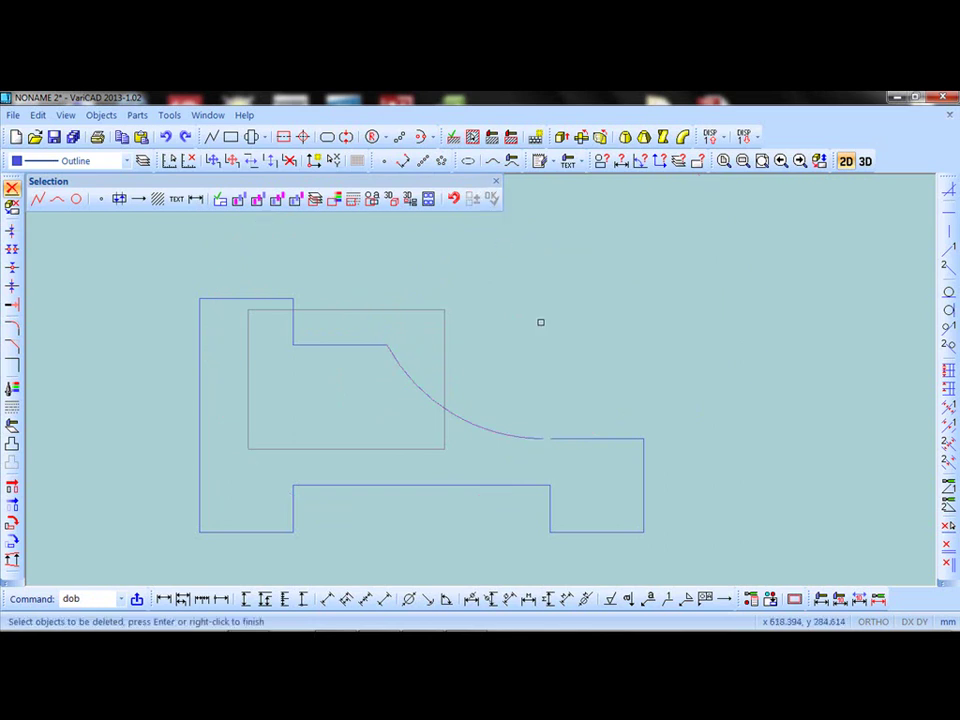
left_click(594, 427)
left_click(496, 182)
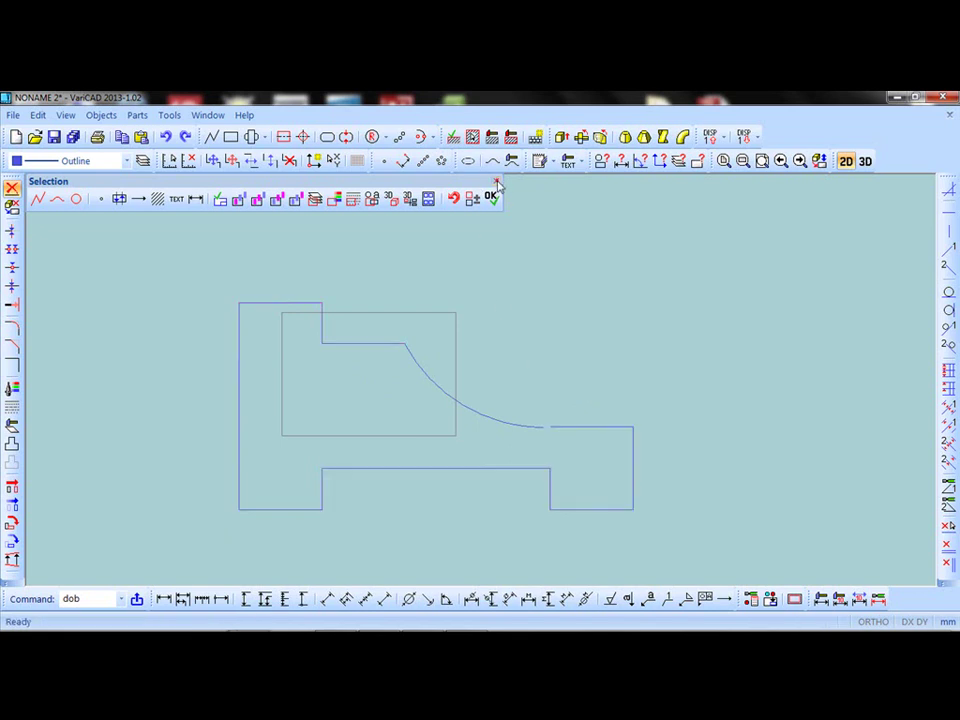
Explode the outer contour into separate segments
scroll(550, 433, "up", 2)
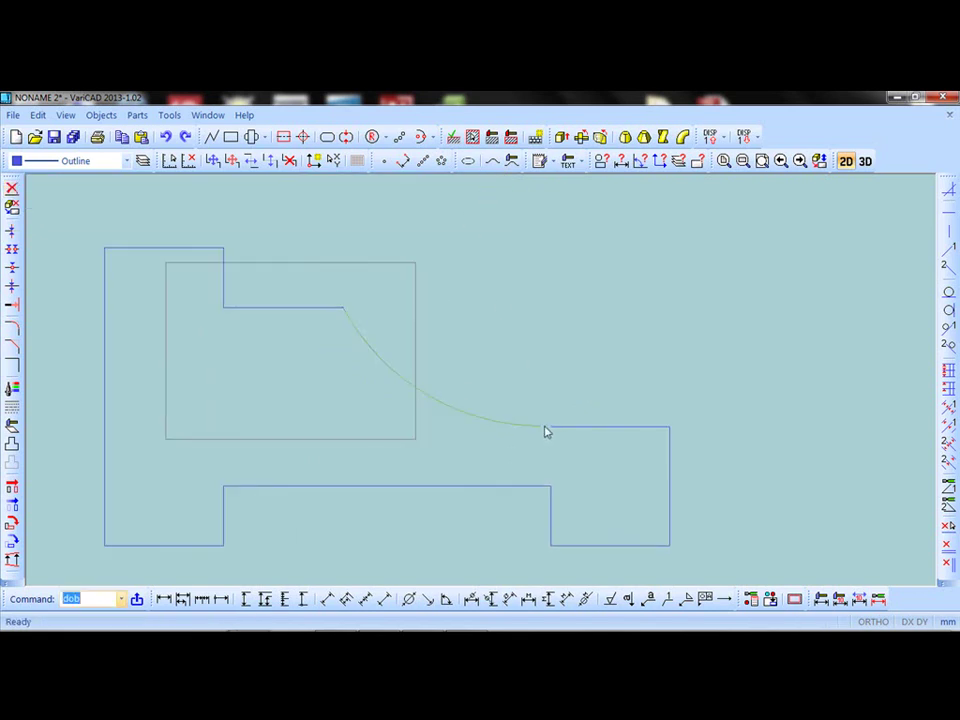
scroll(30, 410, "down", 1)
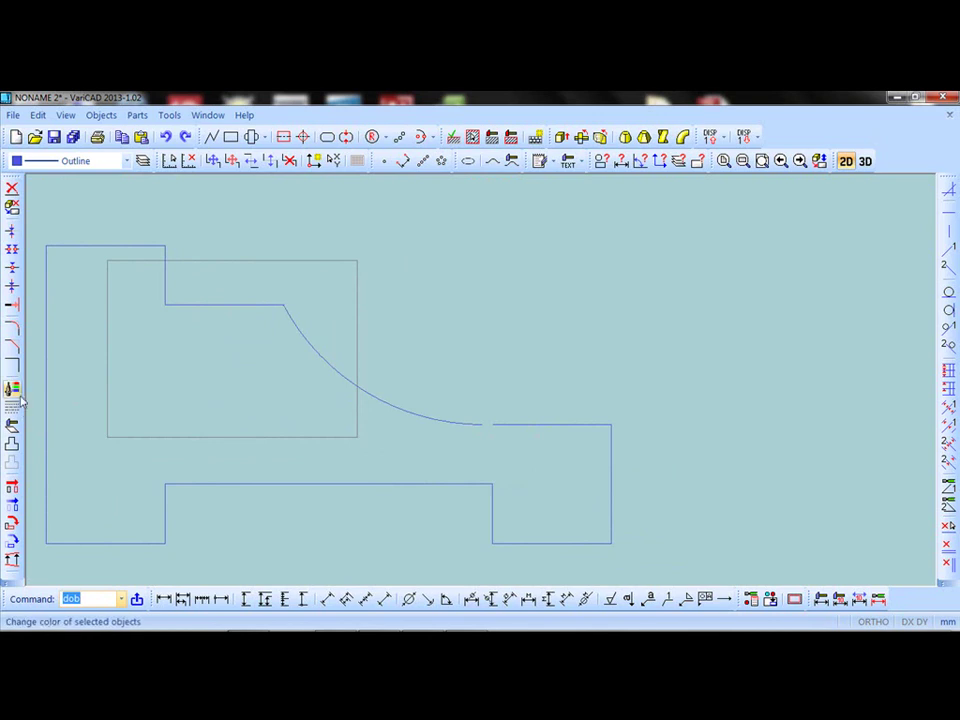
left_click(37, 115)
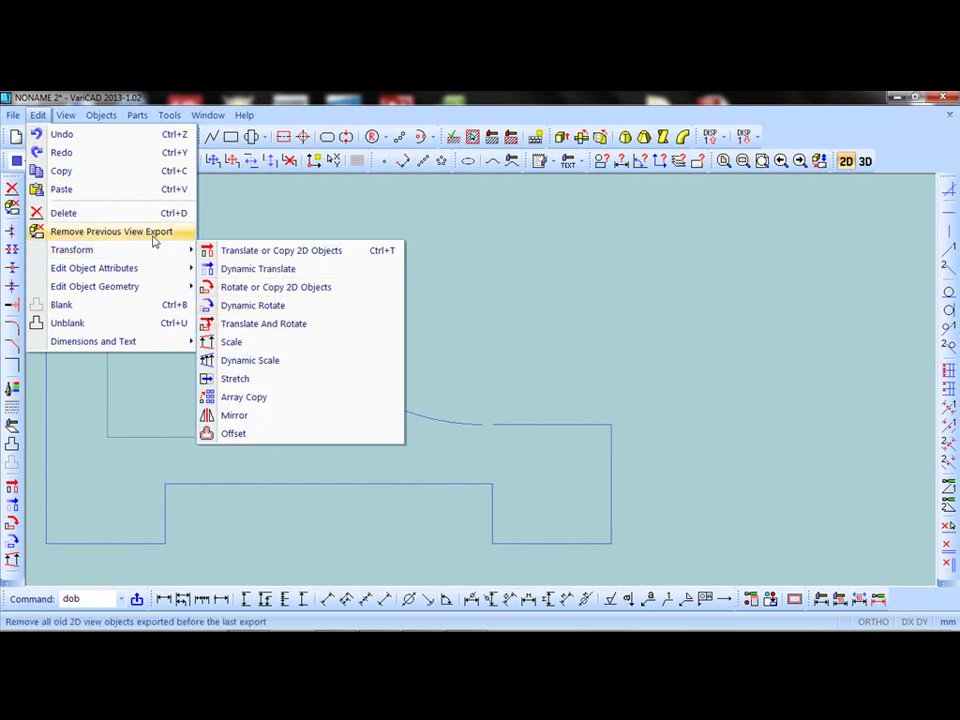
mouse_move(95, 287)
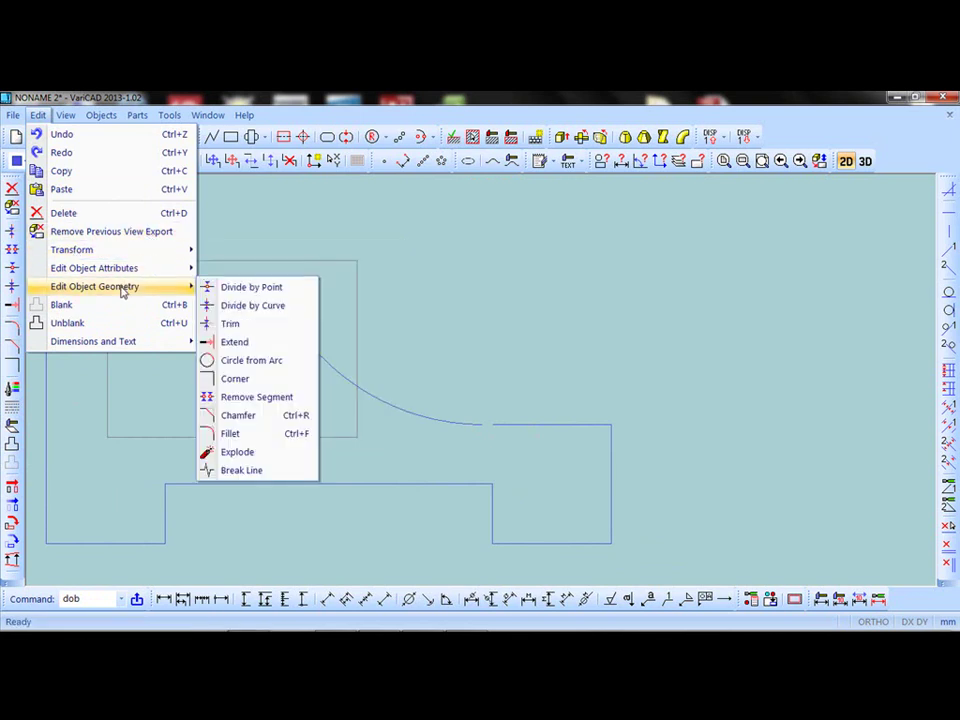
left_click(260, 452)
left_click(279, 484)
left_click(491, 198)
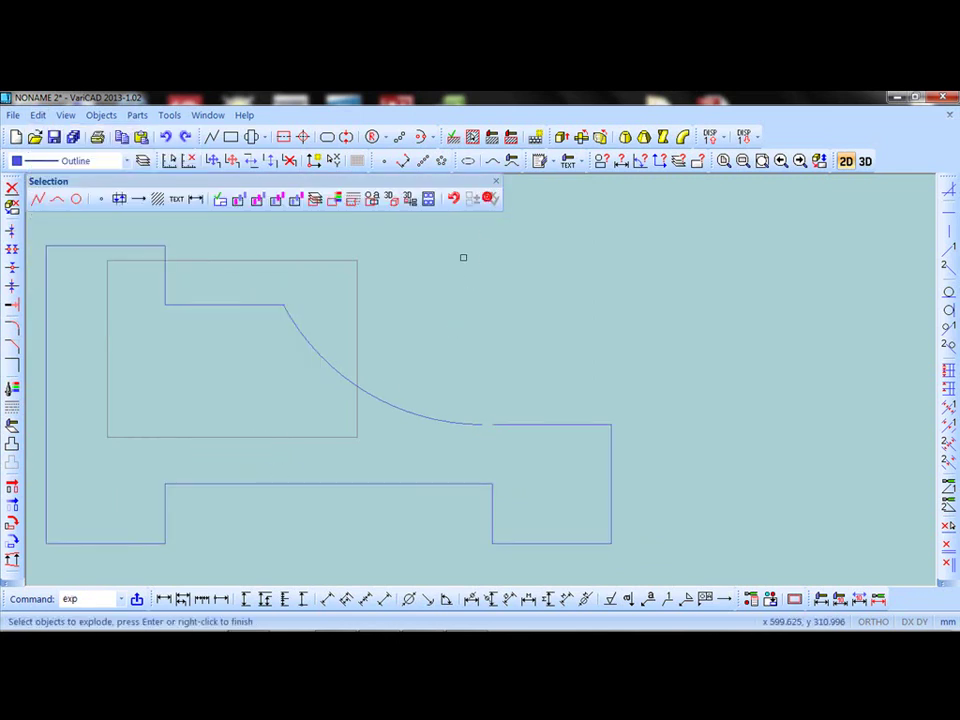
Delete the horizontal top segment to the right of the arc
left_click(12, 187)
left_click(517, 425)
left_click(491, 198)
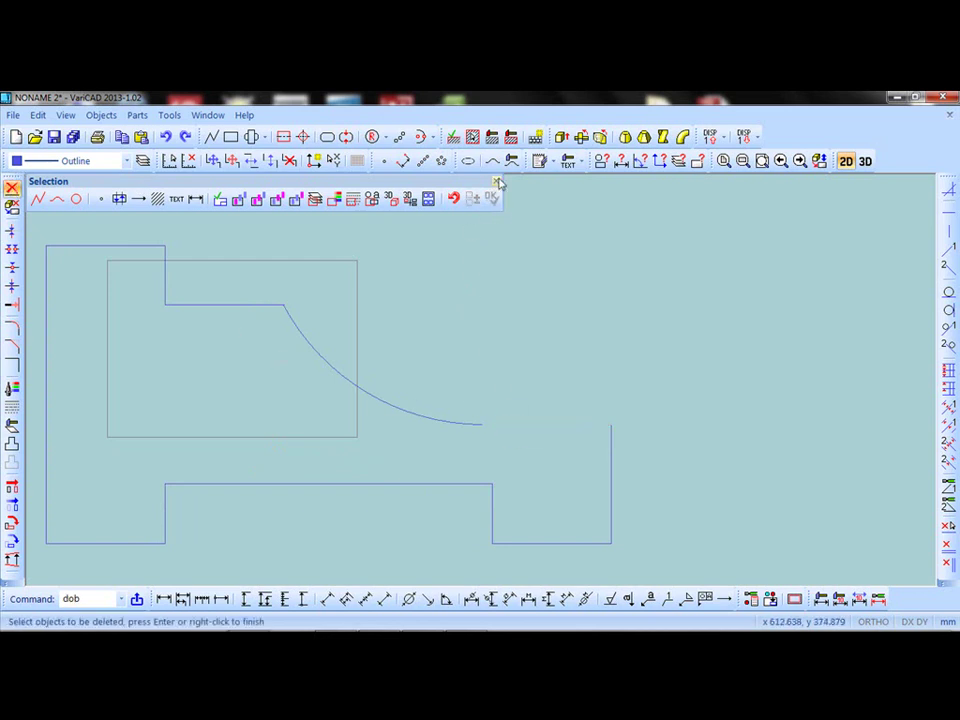
left_click(496, 182)
Draw a line from the arc's lower end to the top-right corner, then recentre the outline
left_click(213, 138)
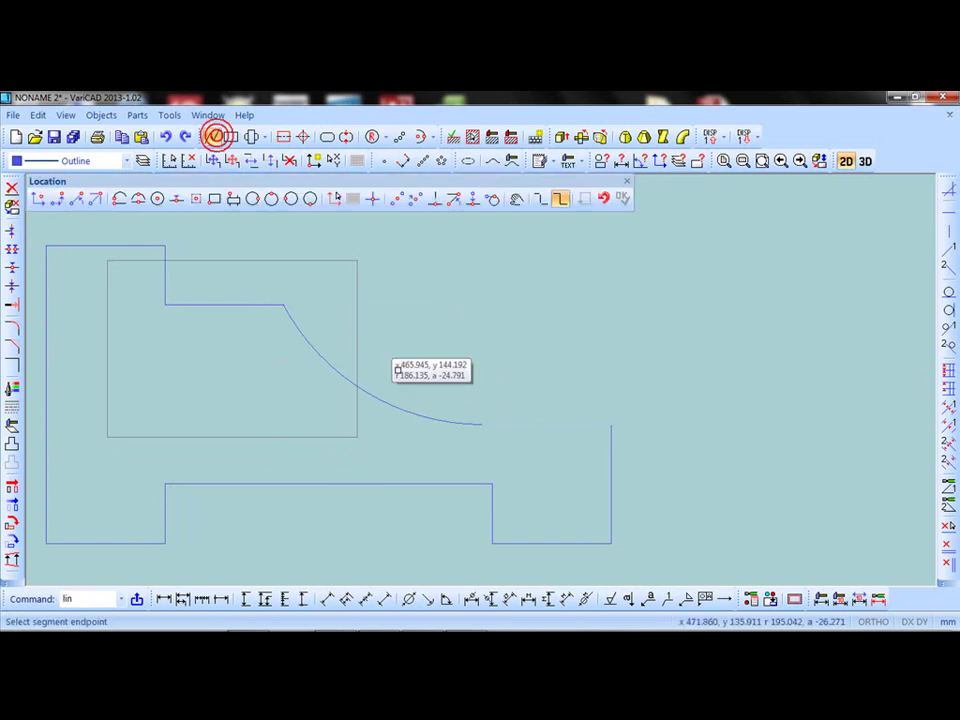
left_click(498, 429)
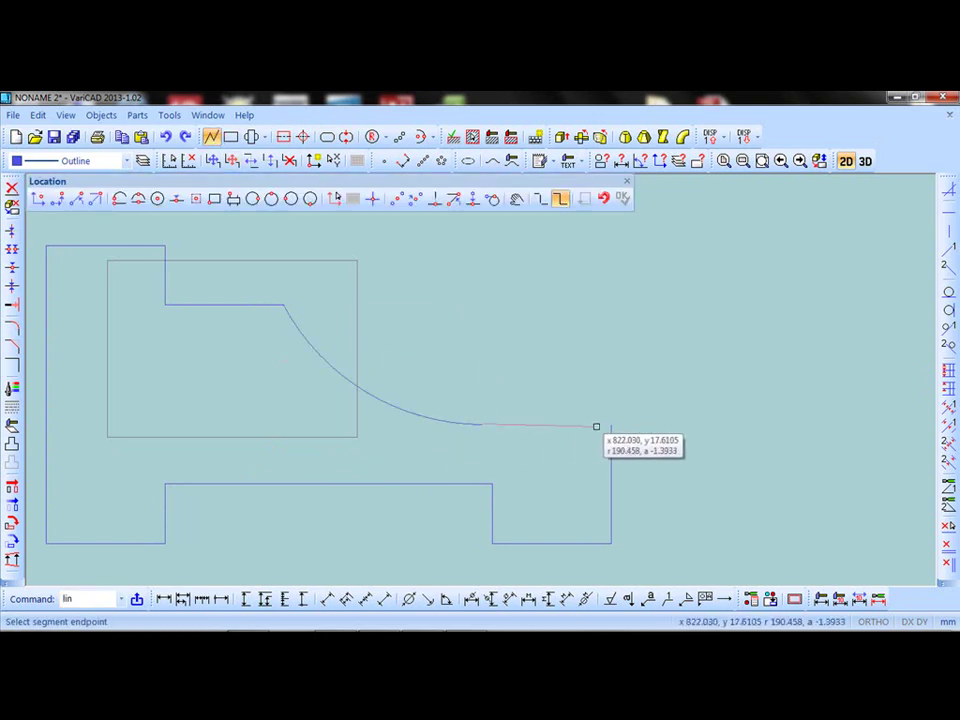
left_click(543, 338)
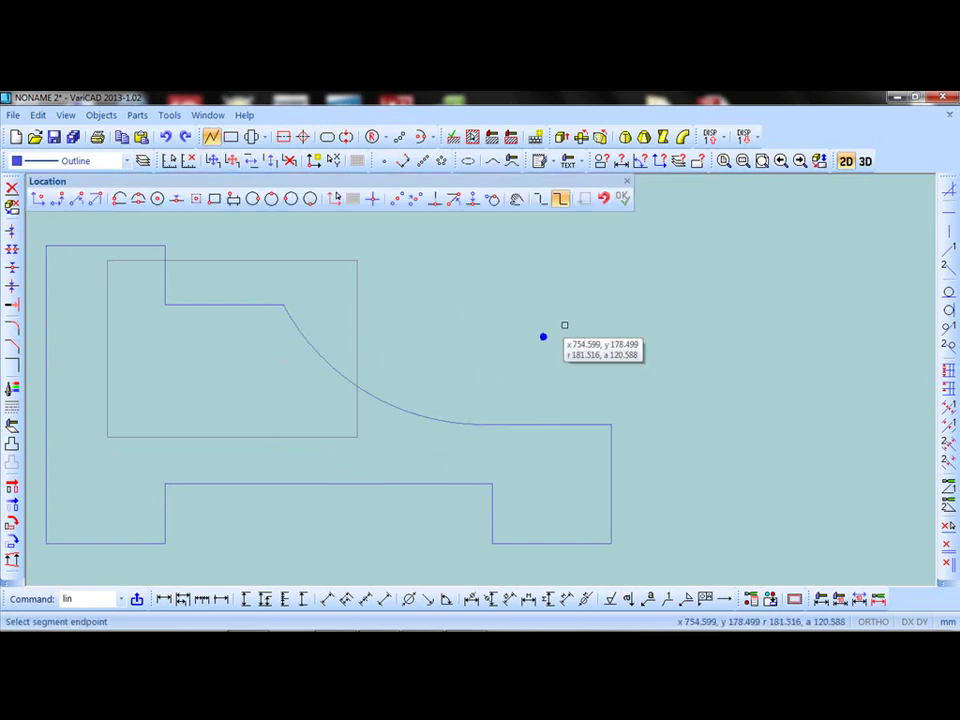
left_click(622, 197)
scroll(445, 377, "down", 1)
scroll(445, 377, "down", 1)
middle_click_drag(450, 364, 555, 356)
scroll(558, 351, "down", 1)
scroll(558, 351, "up", 1)
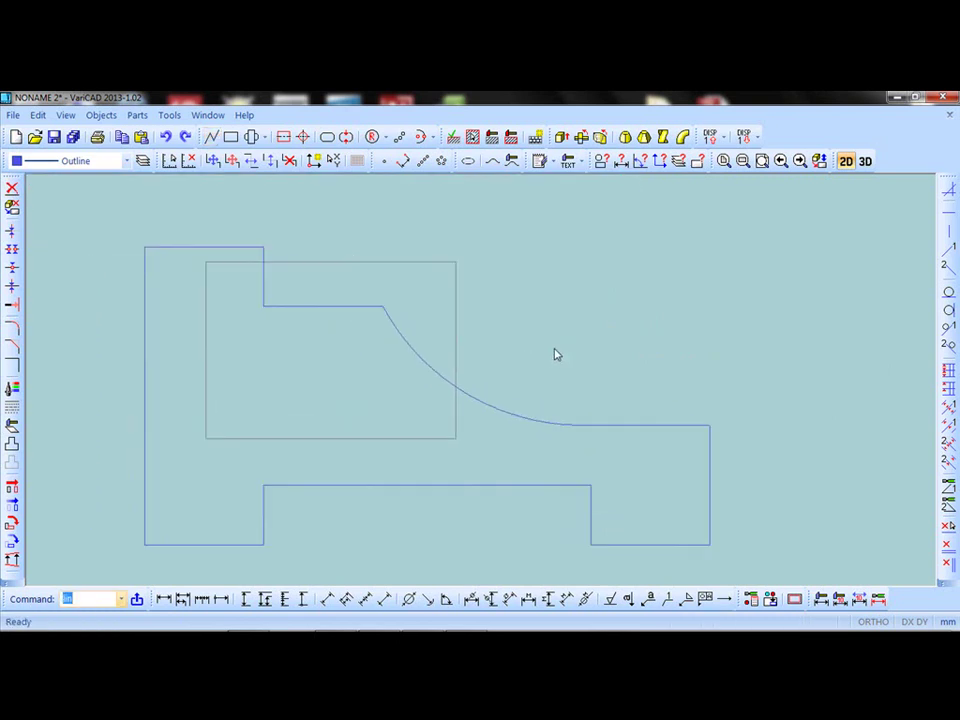
scroll(551, 356, "down", 1)
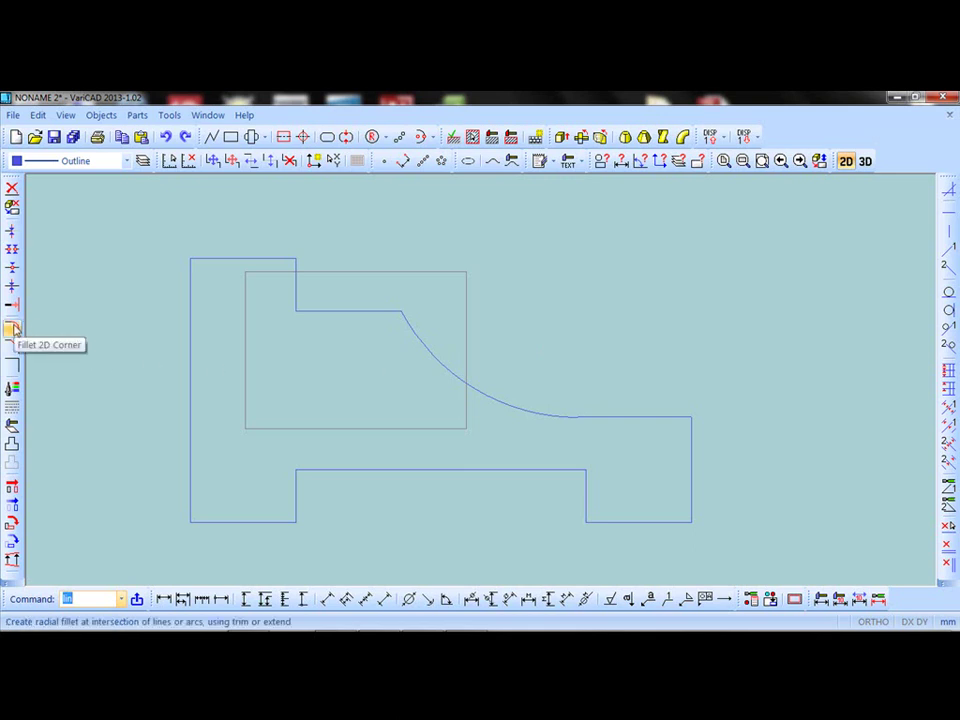
Fillet the bottom notch's two inner corners at radius 40 and the left foot's corners at radius 20
left_click(13, 329)
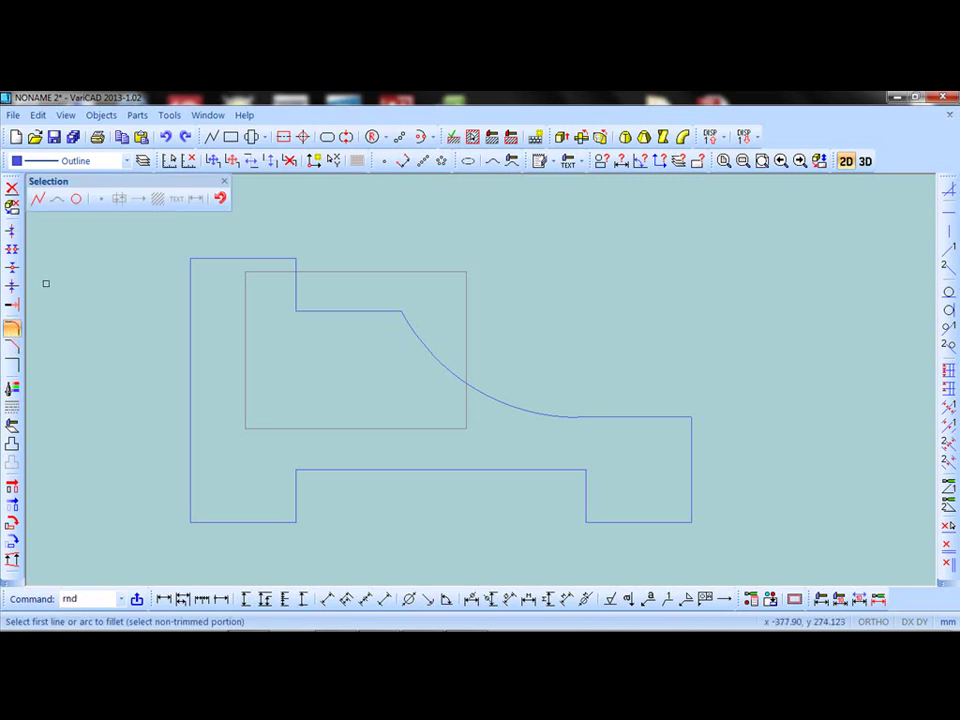
left_click(581, 472)
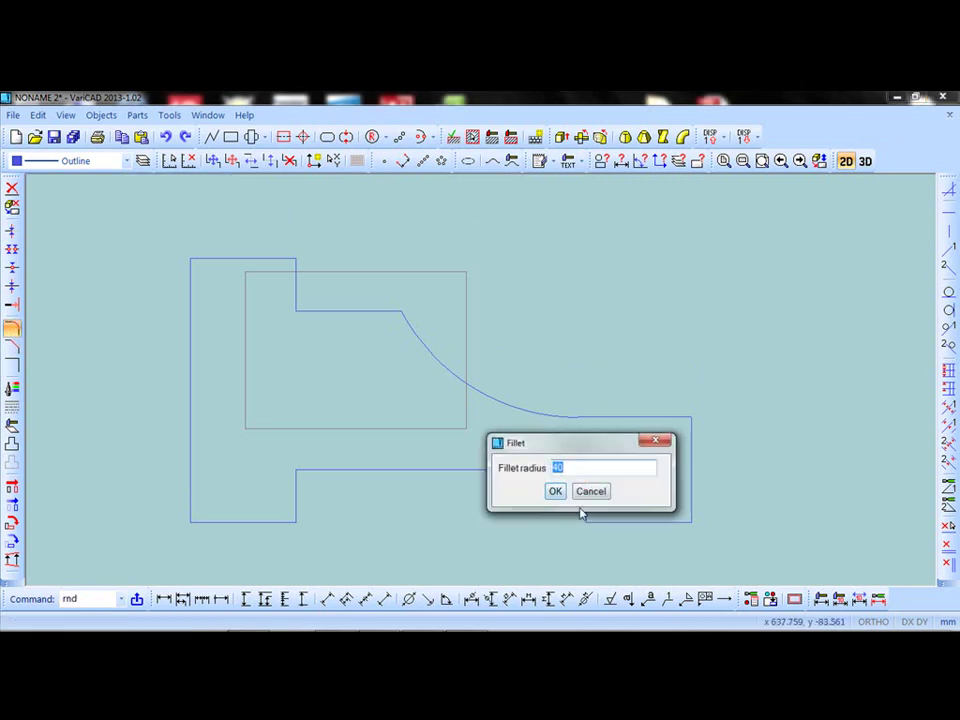
left_click(555, 491)
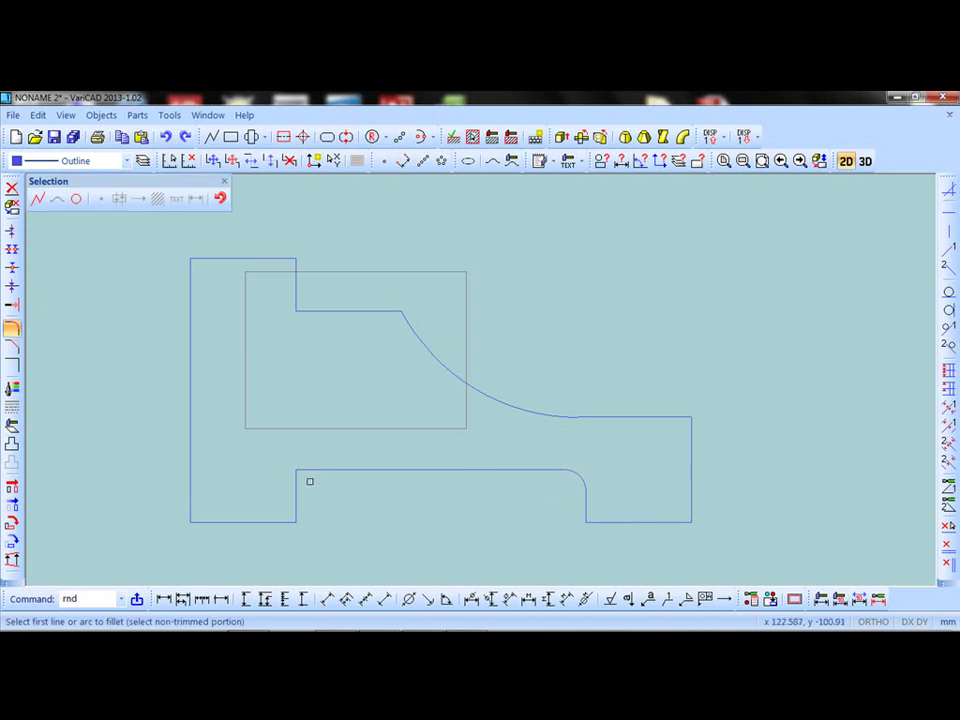
left_click(299, 473)
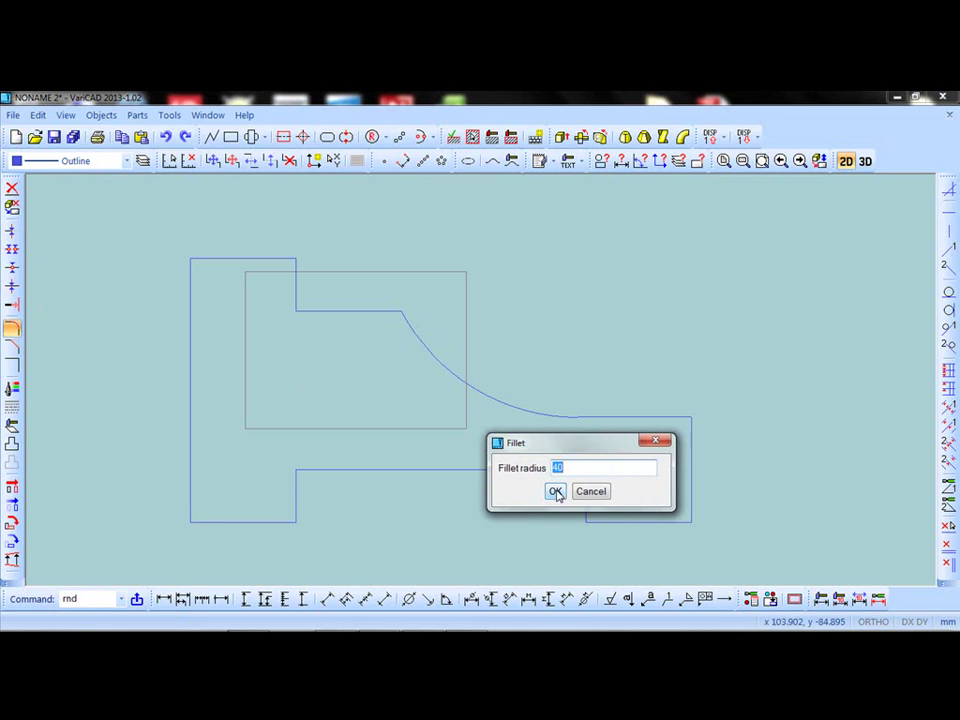
left_click(556, 491)
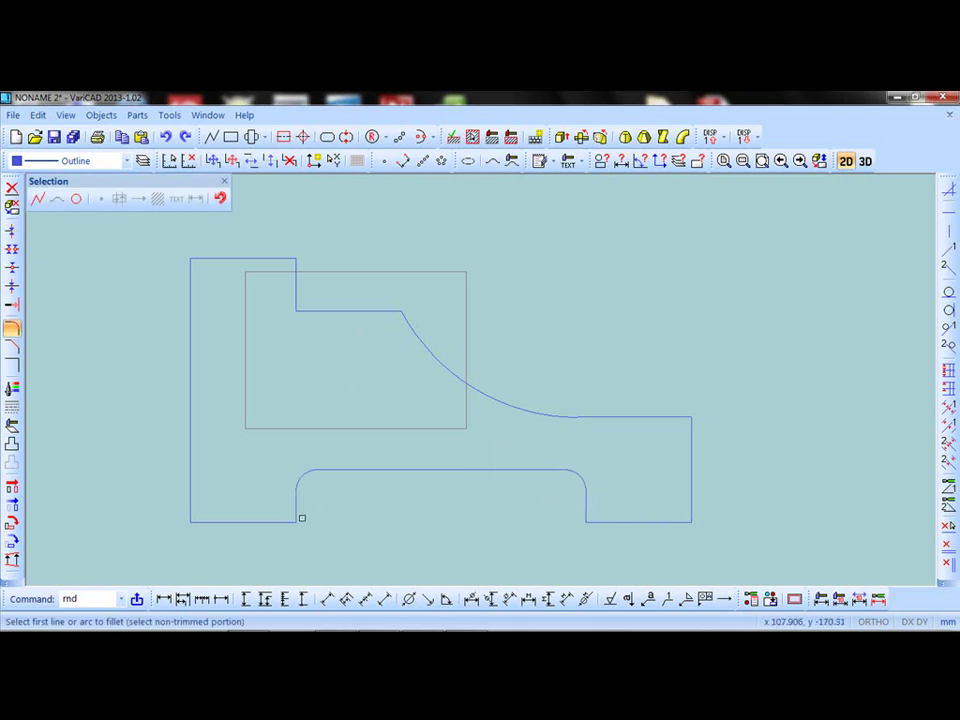
left_click(295, 517)
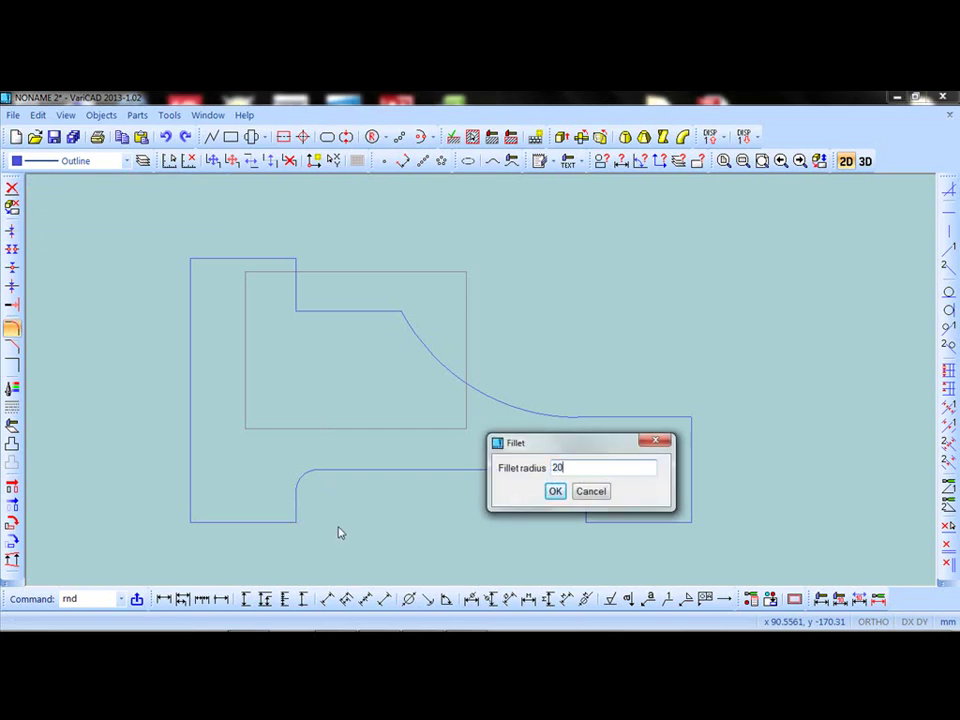
left_click(555, 491)
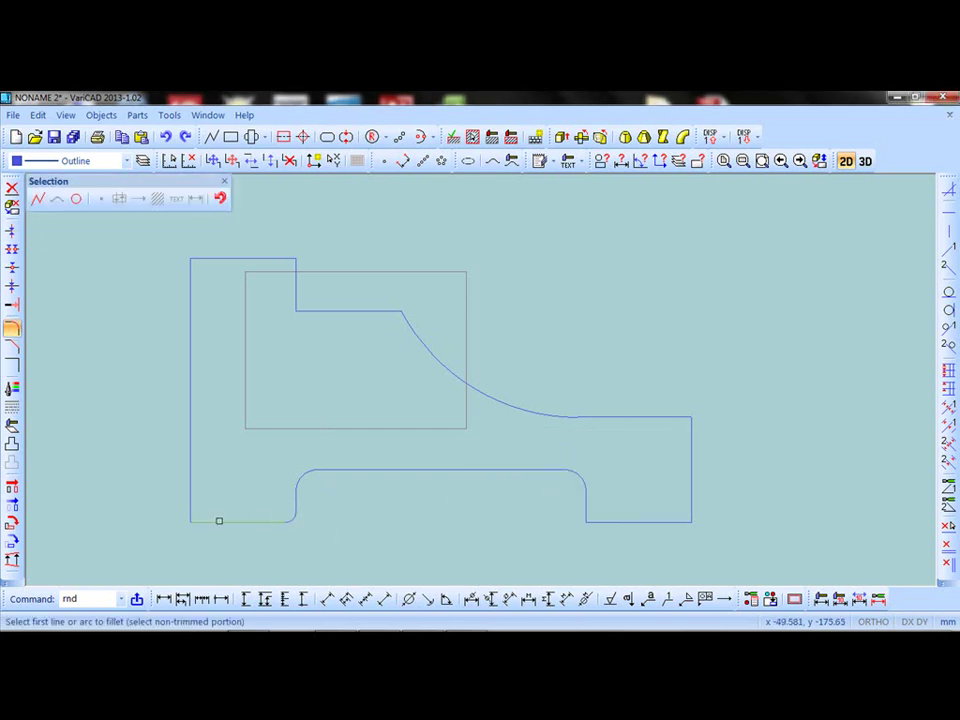
left_click(195, 519)
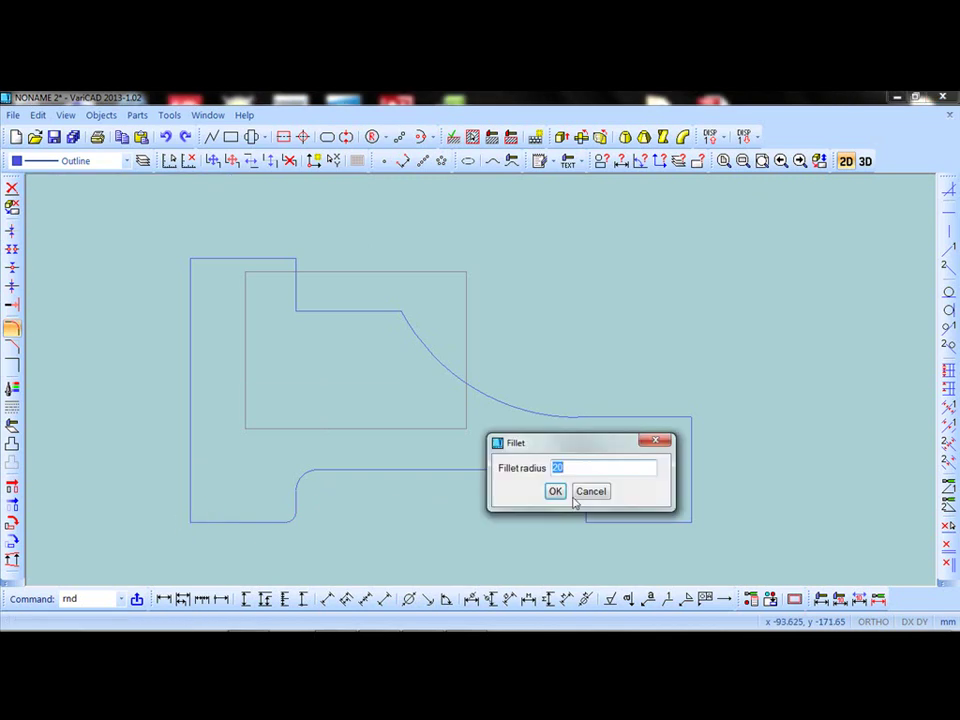
key("Return")
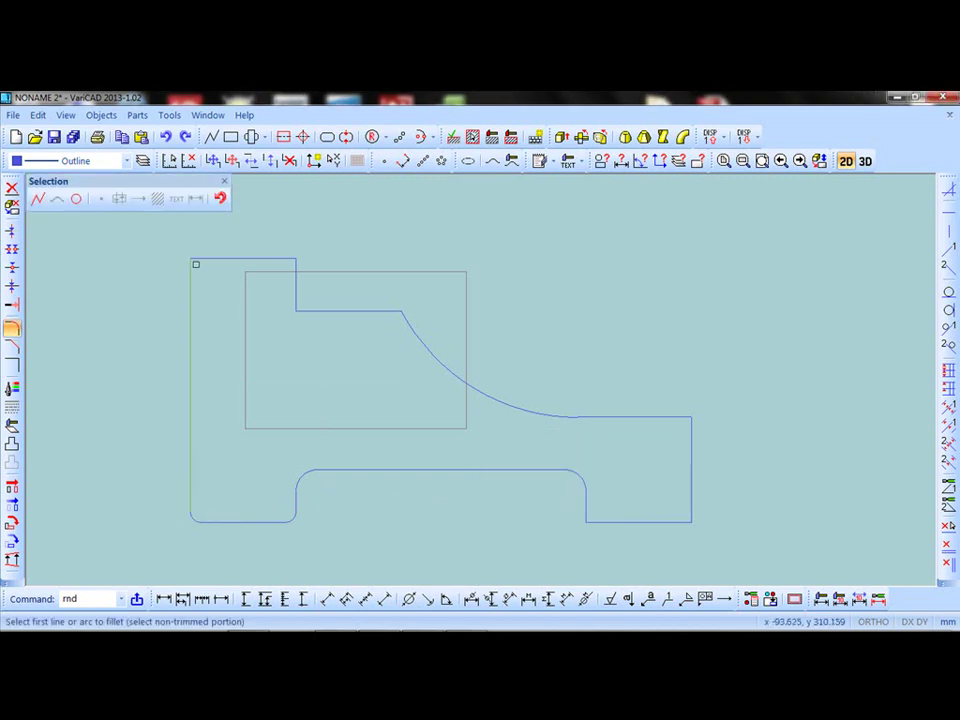
Round the top-left corner, the step corners and the ledge-to-arc corner with radius 20
left_click(195, 263)
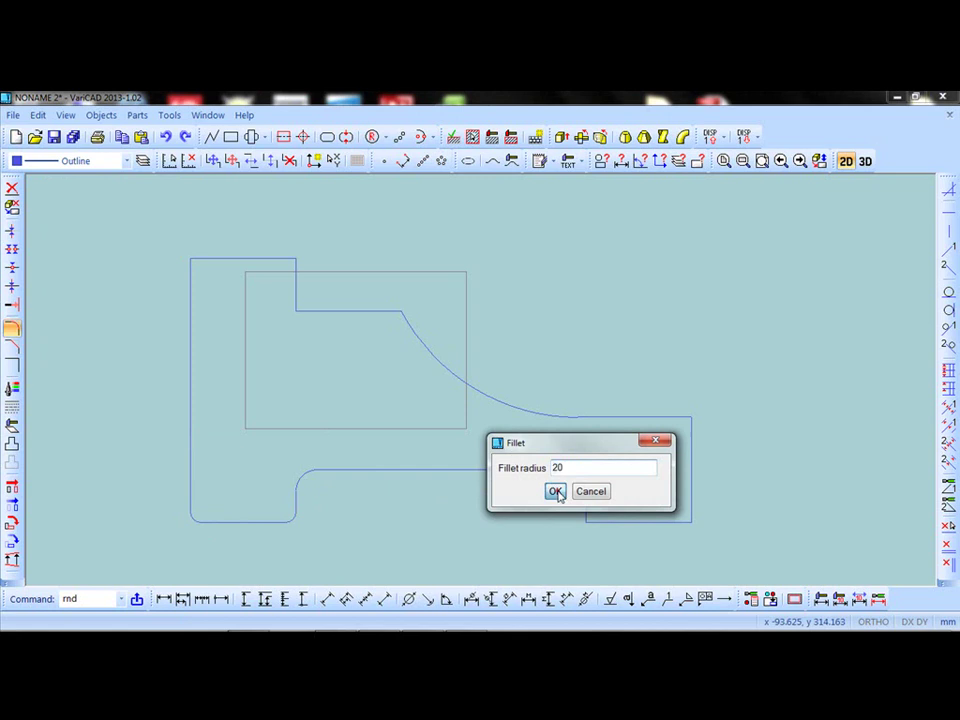
left_click(556, 491)
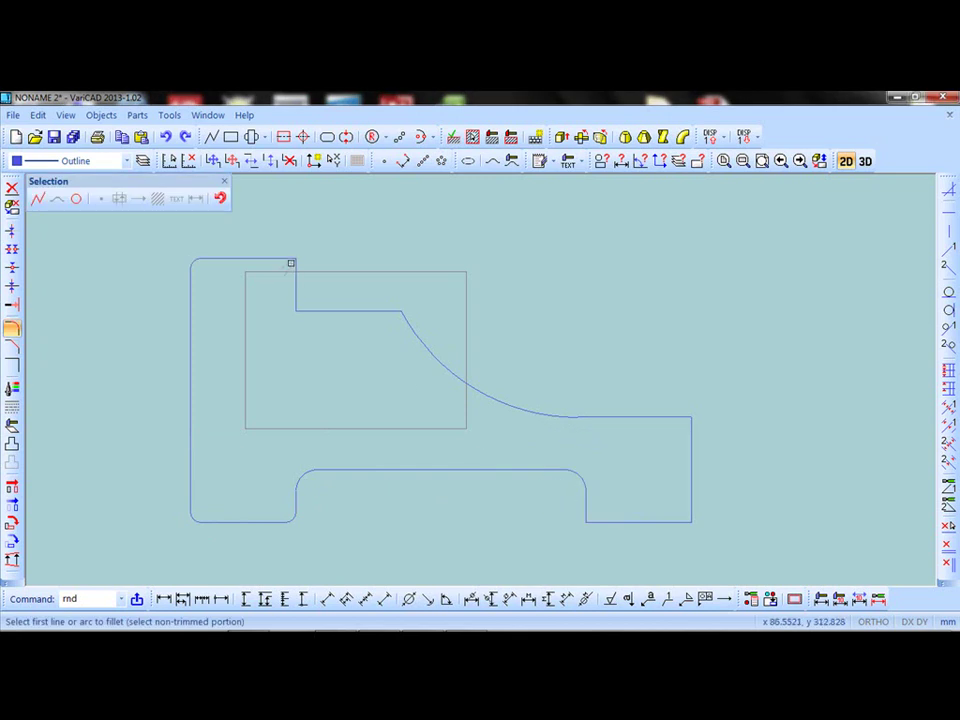
left_click(291, 263)
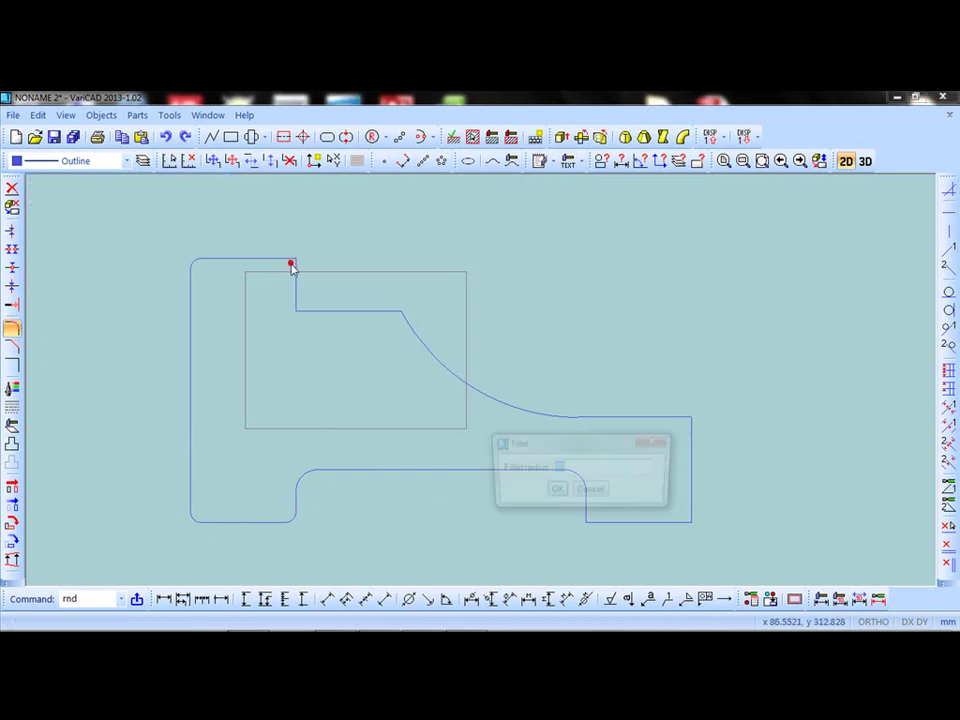
left_click(554, 490)
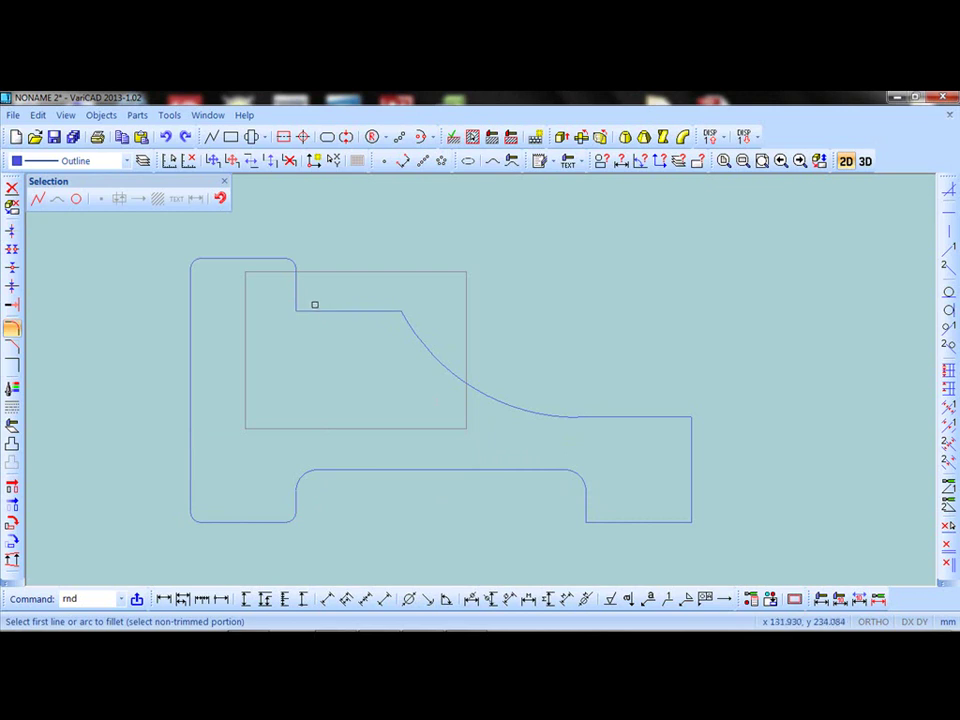
left_click(301, 306)
left_click(553, 491)
left_click(397, 316)
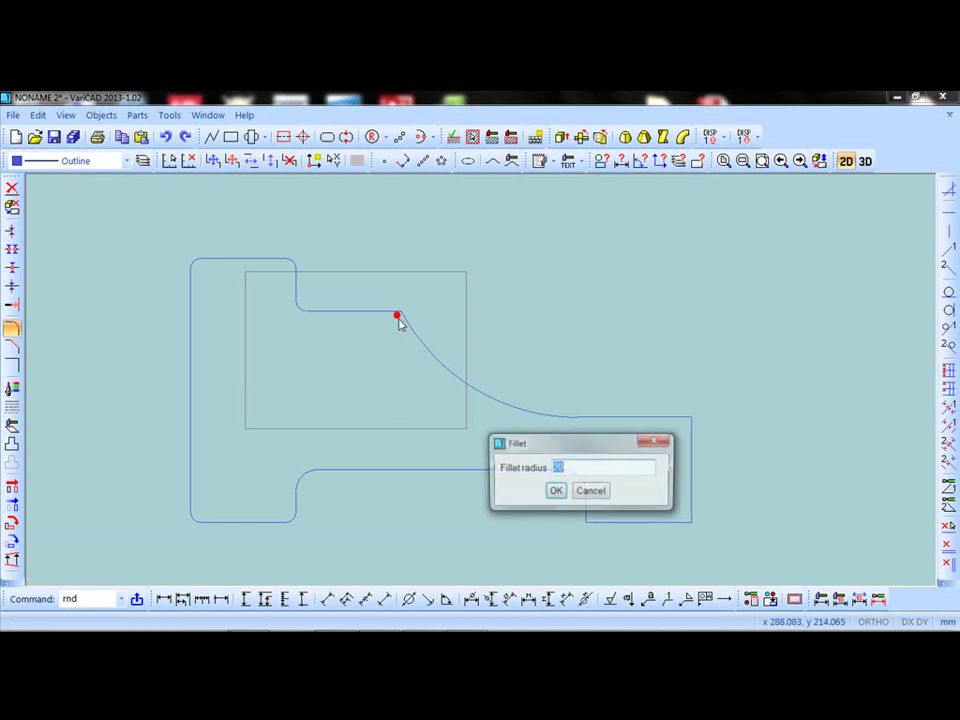
left_click(556, 490)
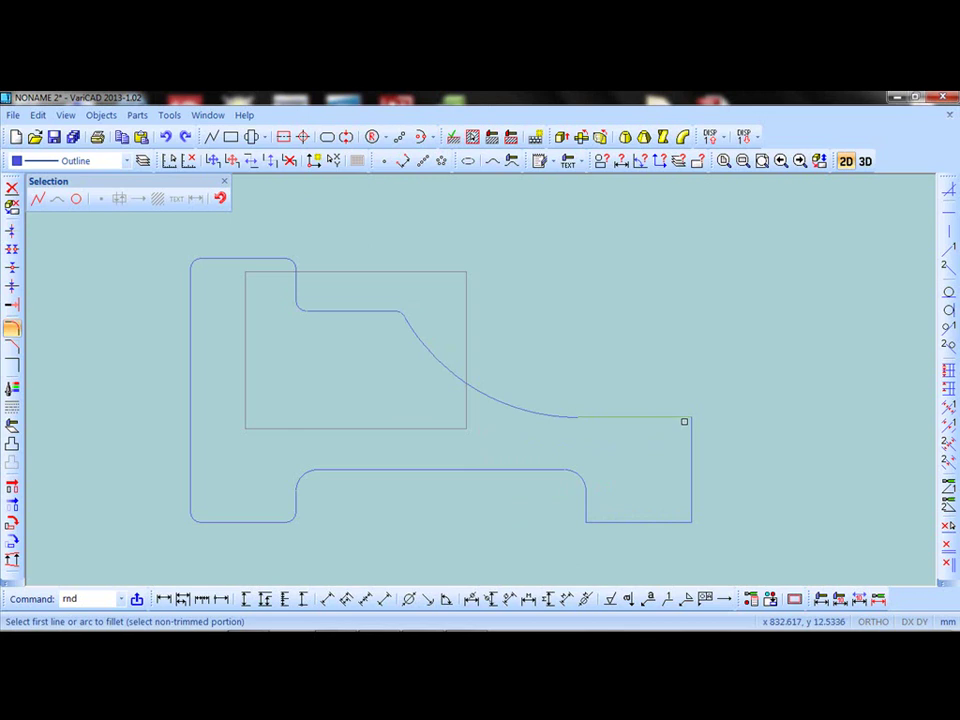
Fillet the top-right corner and the remaining right-side inner corners at radius 20
left_click(686, 422)
left_click(553, 491)
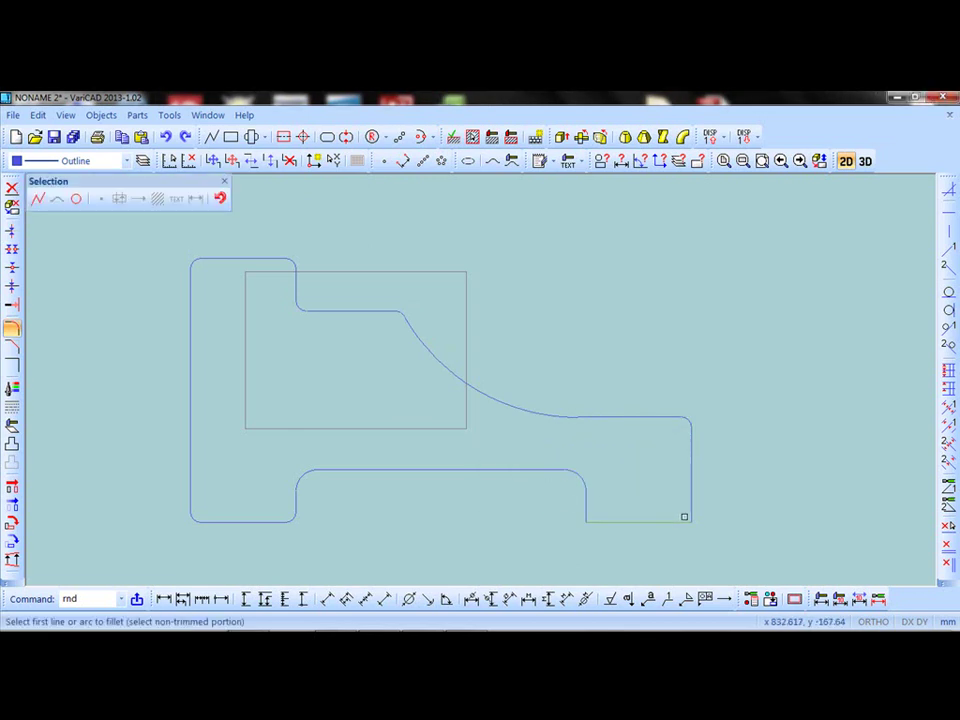
left_click(684, 516)
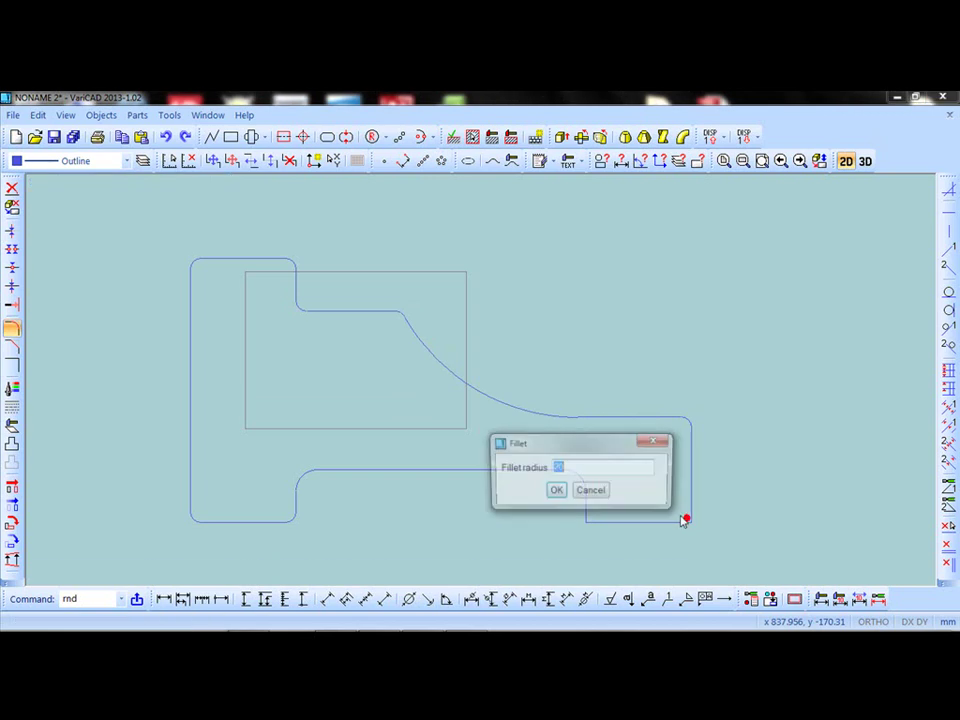
left_click(555, 491)
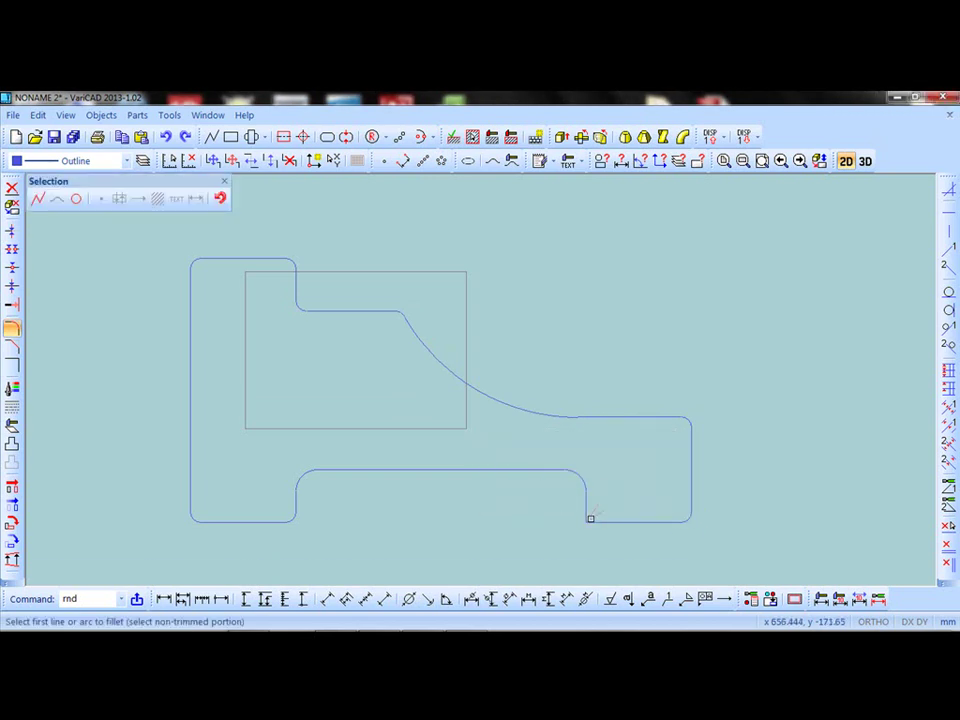
left_click(590, 517)
left_click(555, 491)
scroll(435, 508, "down", 1)
middle_click_drag(431, 508, 504, 471)
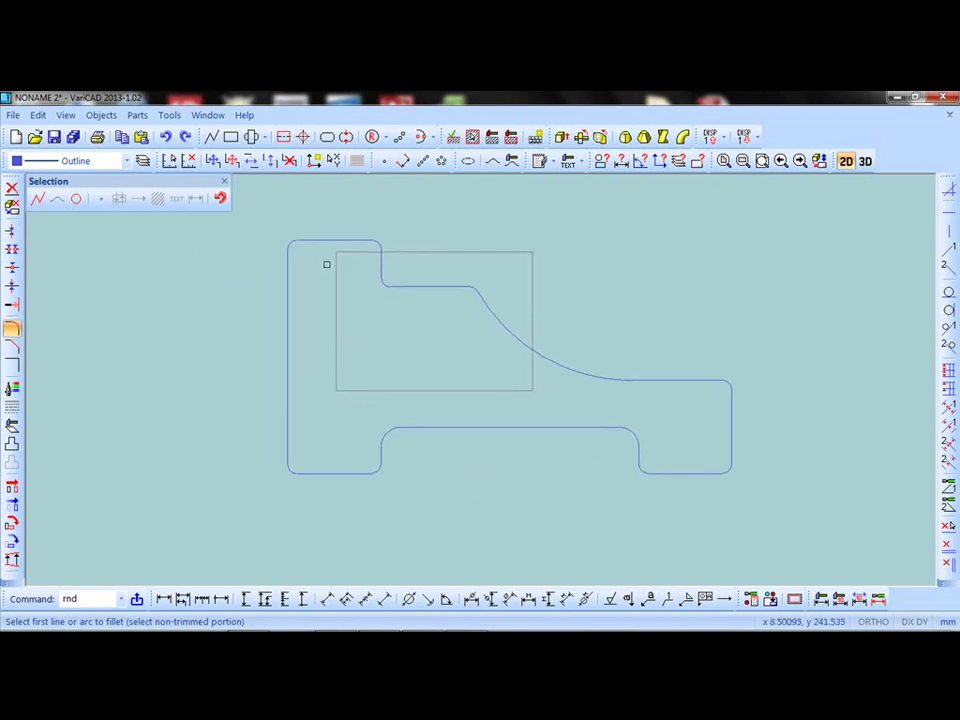
left_click(224, 184)
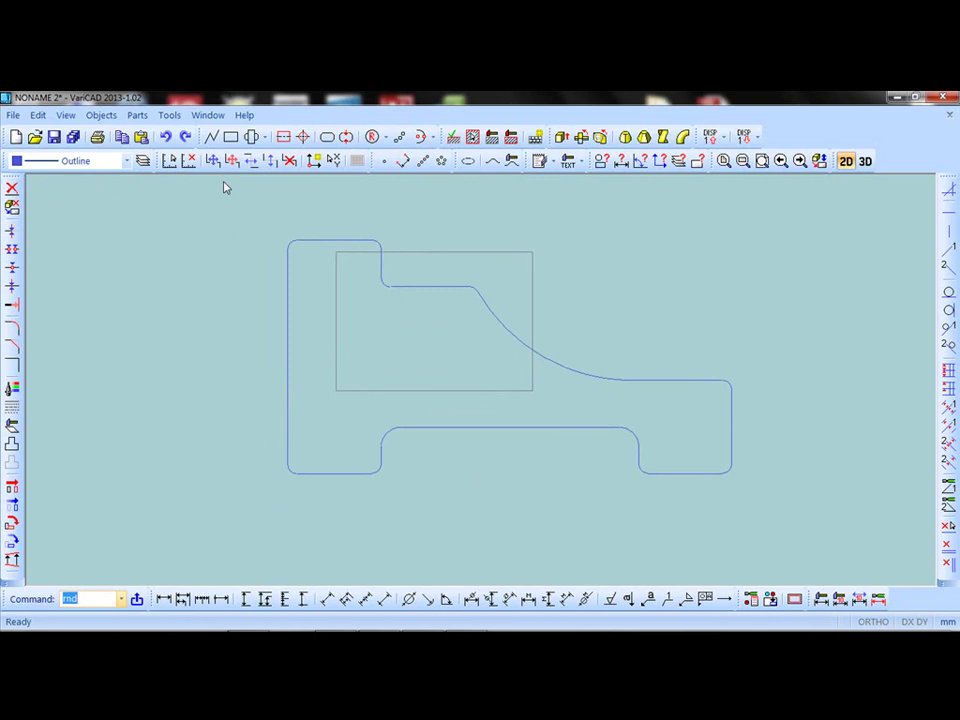
Extrude the window-selected profile to height 100, snapping the insertion point to an edge intersection
left_click(560, 137)
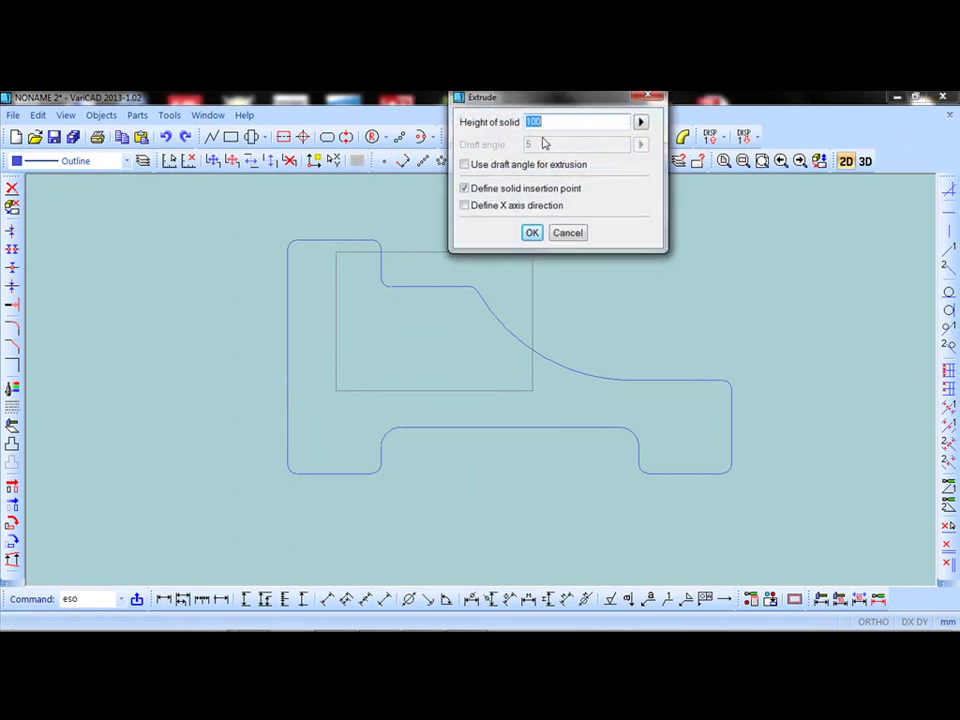
left_click(532, 233)
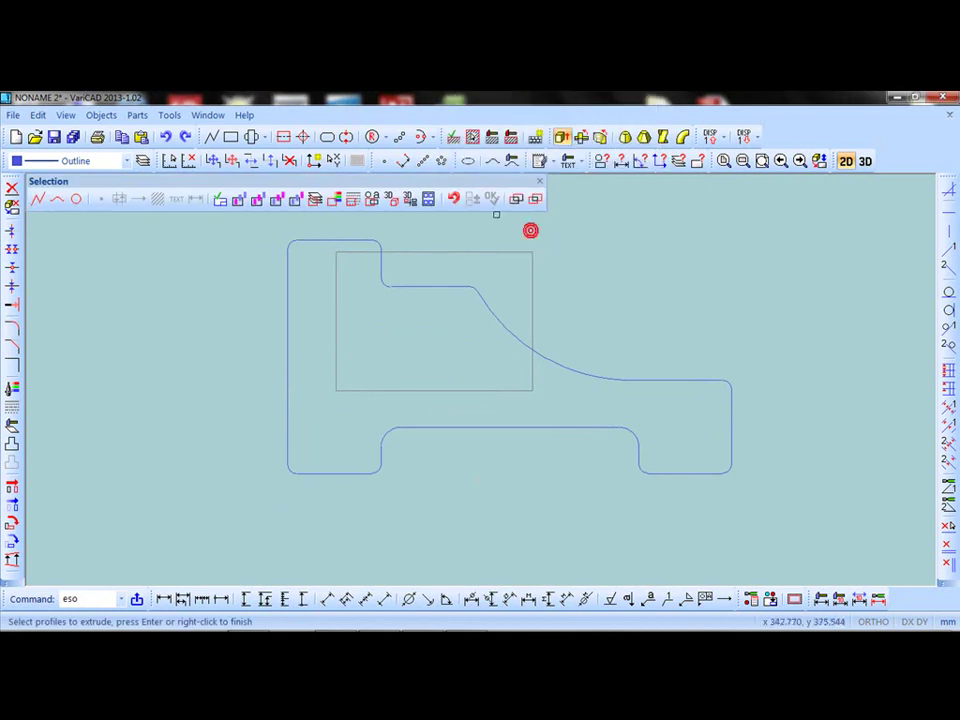
left_click(258, 227)
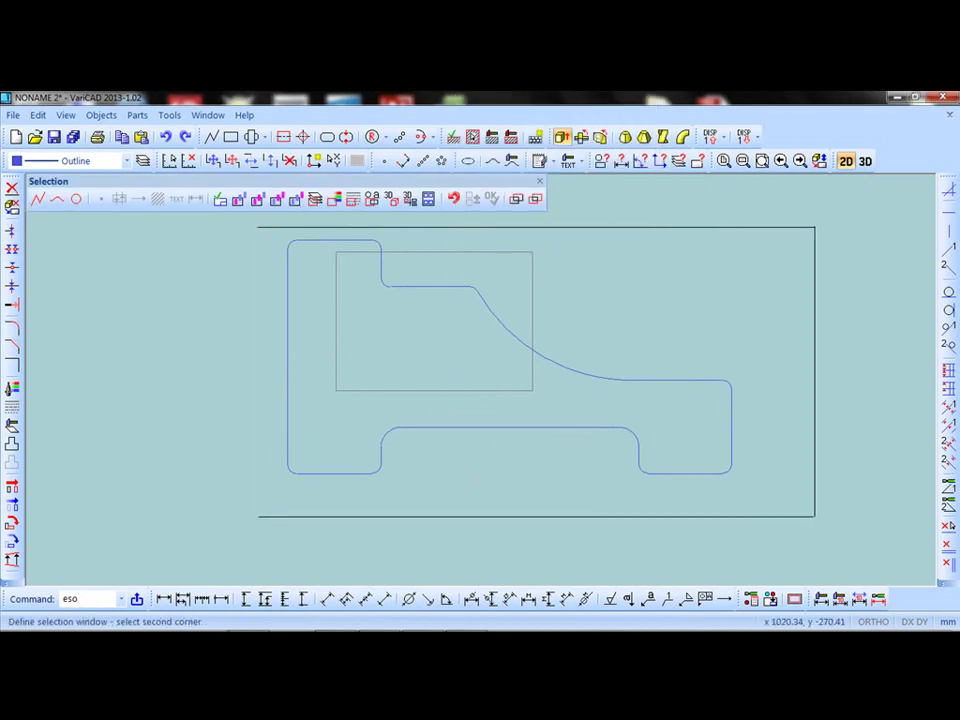
left_click(786, 518)
right_click(530, 472)
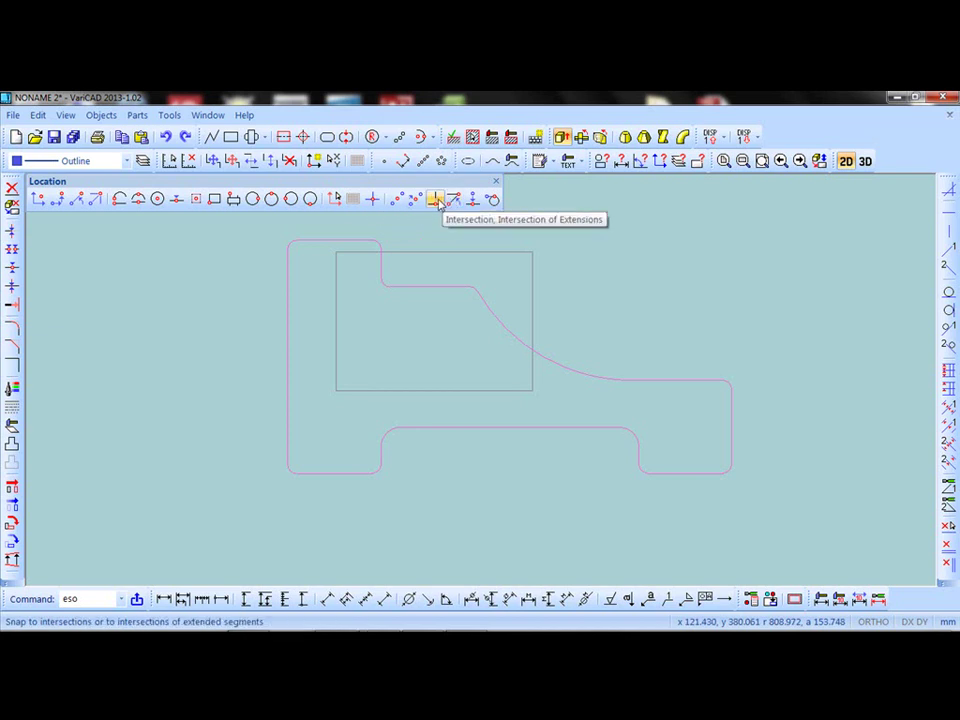
left_click(438, 200)
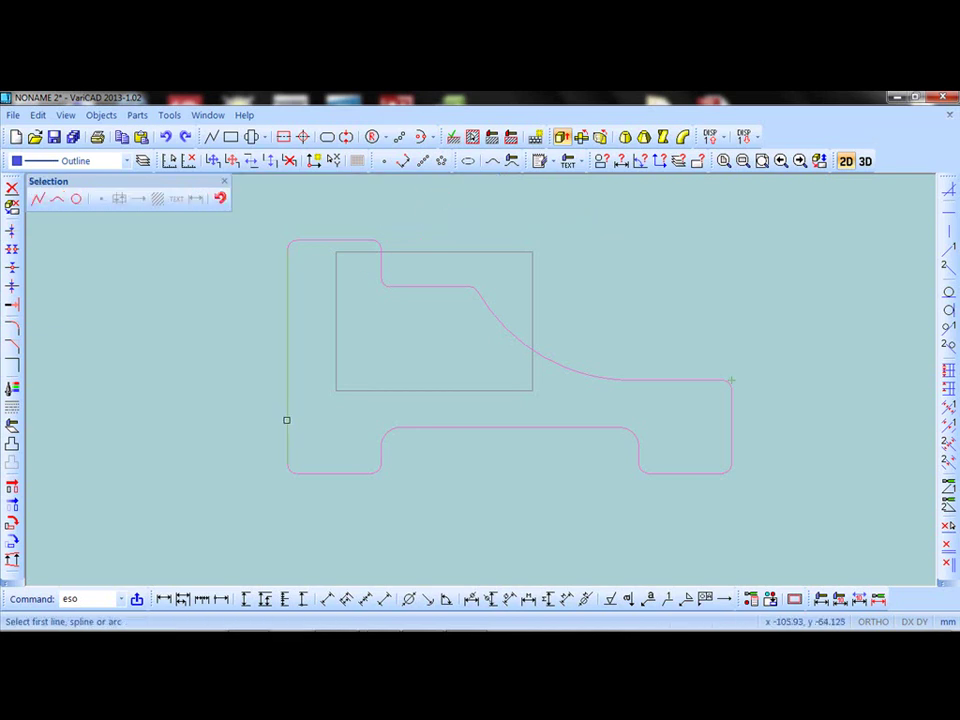
left_click(288, 419)
Place the 100-tall extruded plate at the second edge and orbit to an angled 3D view
left_click(309, 473)
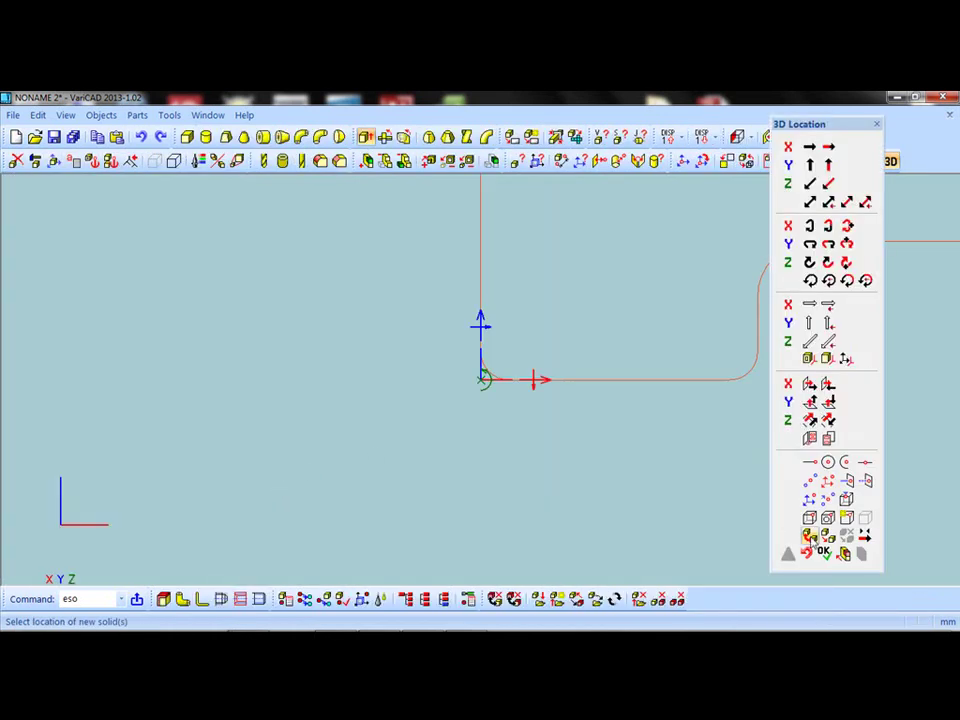
key("Return")
scroll(436, 435, "down", 2)
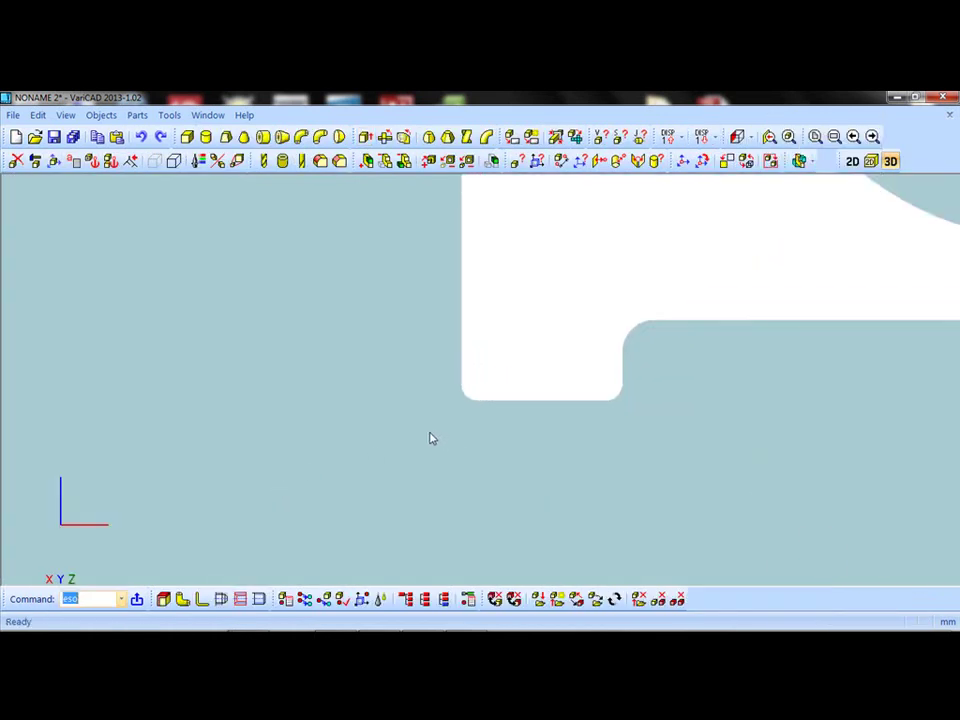
scroll(426, 433, "down", 2)
mouse_move(390, 354)
middle_mouse_down()
mouse_move(466, 453)
mouse_move(433, 433)
mouse_move(446, 414)
middle_mouse_up()
mouse_move(546, 440)
middle_mouse_down()
mouse_move(424, 463)
mouse_move(422, 448)
mouse_move(439, 462)
middle_mouse_up()
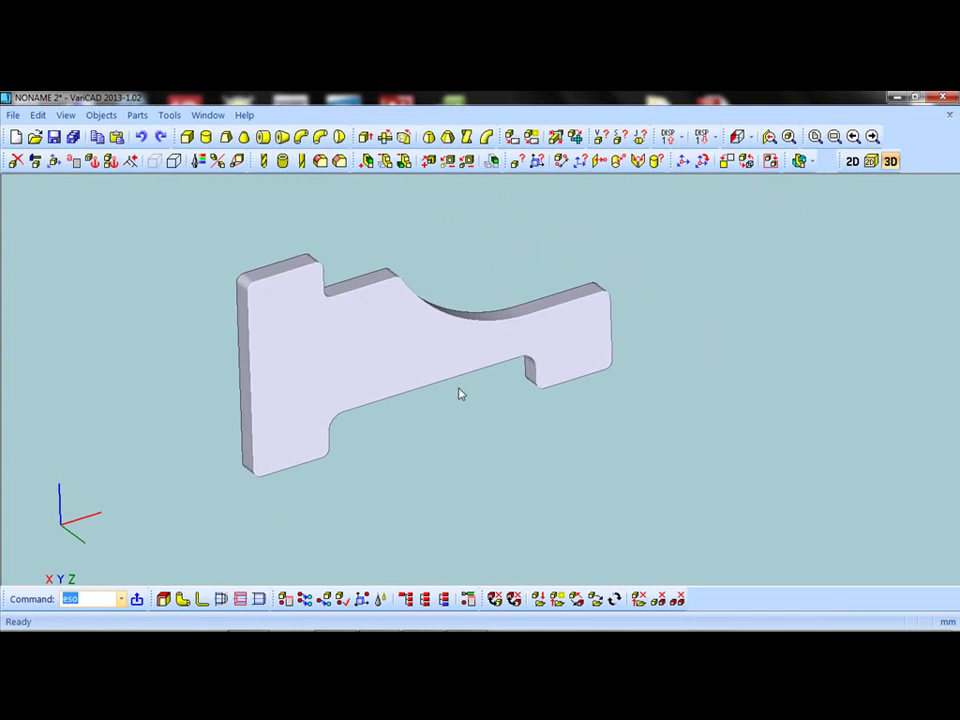
Pick the plate for a new drilled hole with diameter 80 and depth 100
left_click(263, 161)
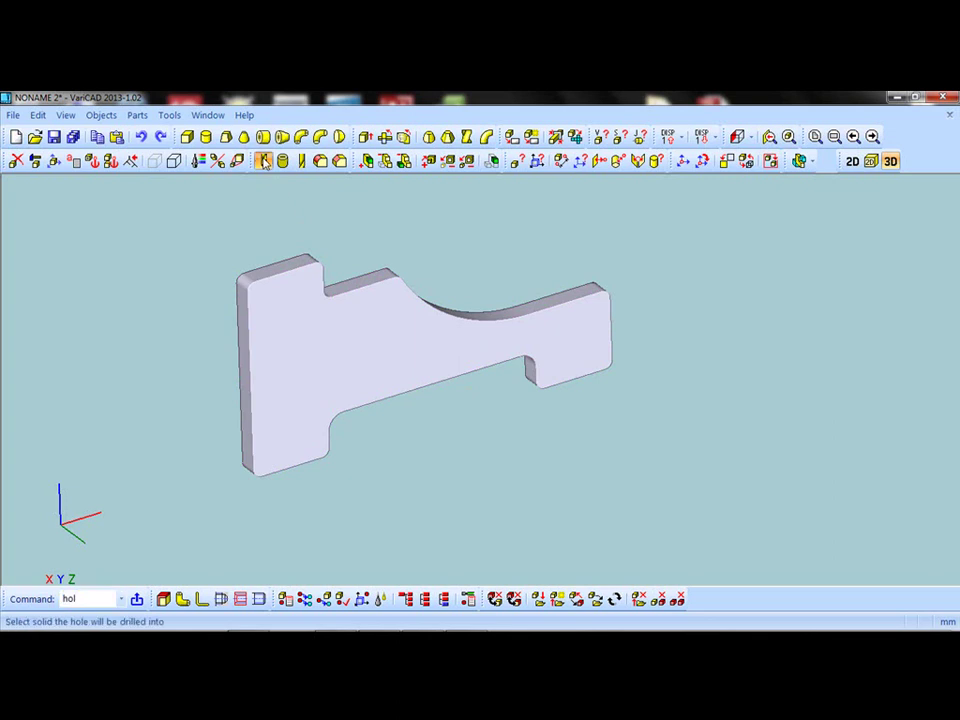
left_click(325, 418)
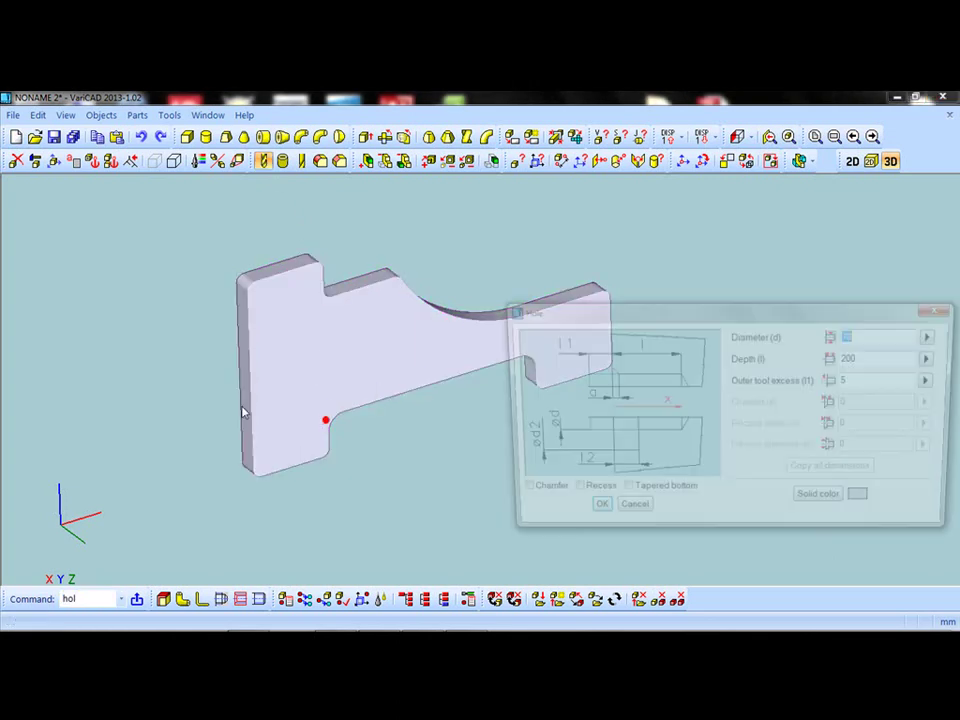
left_click_drag(845, 318, 685, 340)
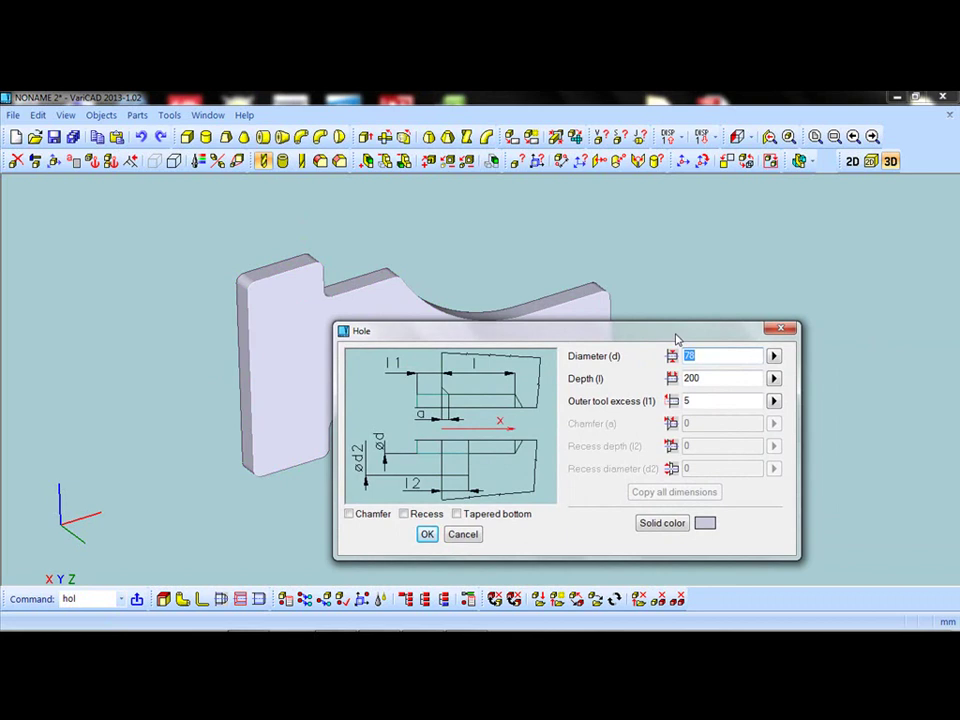
type("8")
double_click(711, 378)
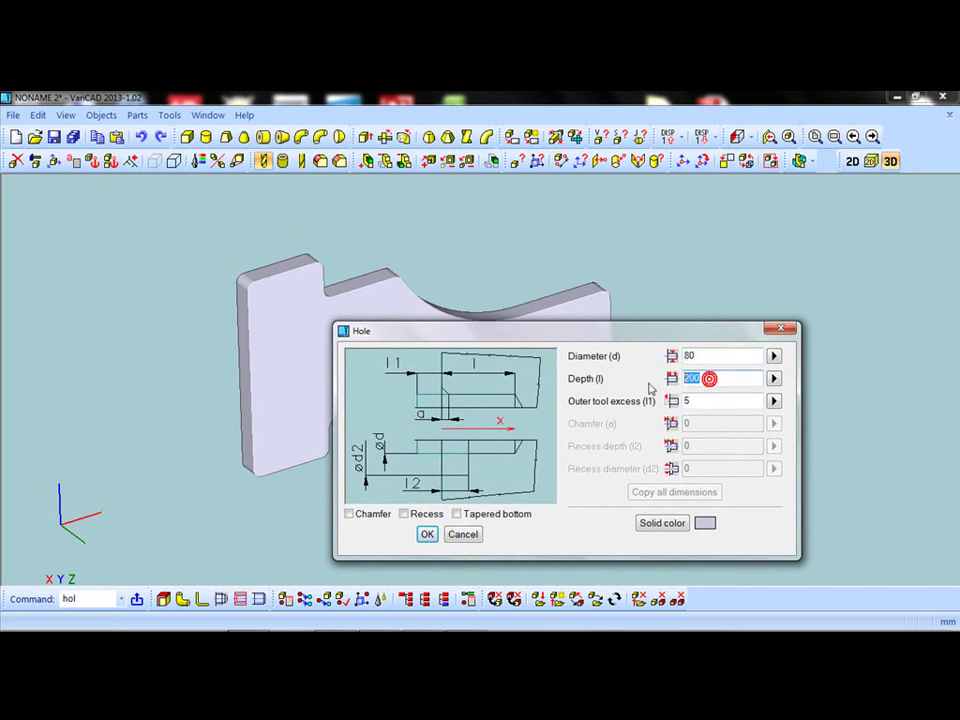
type("00")
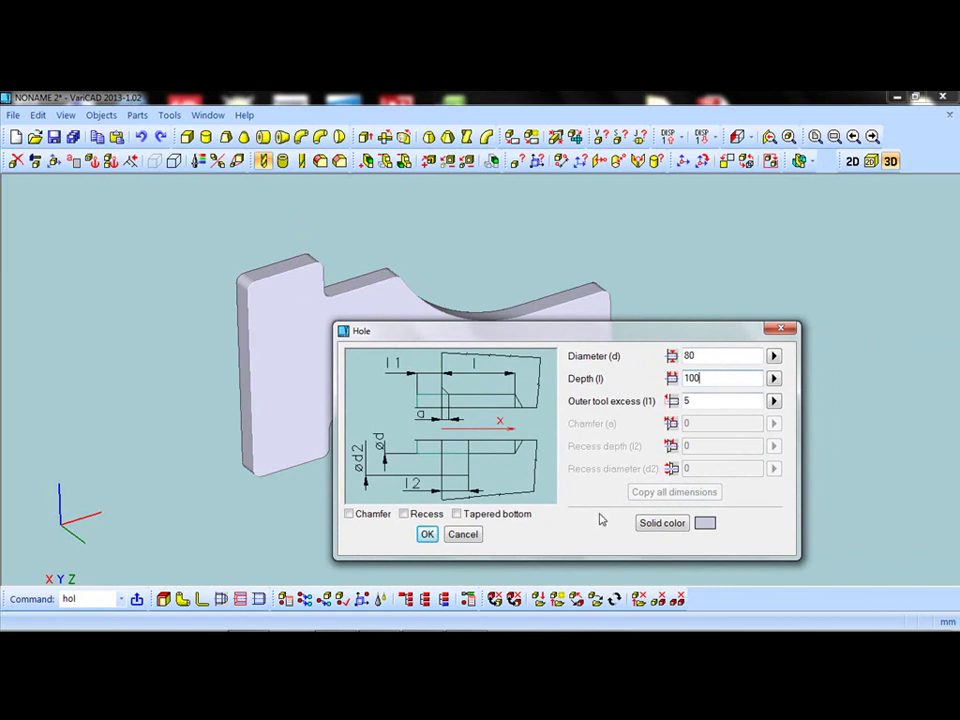
left_click(427, 535)
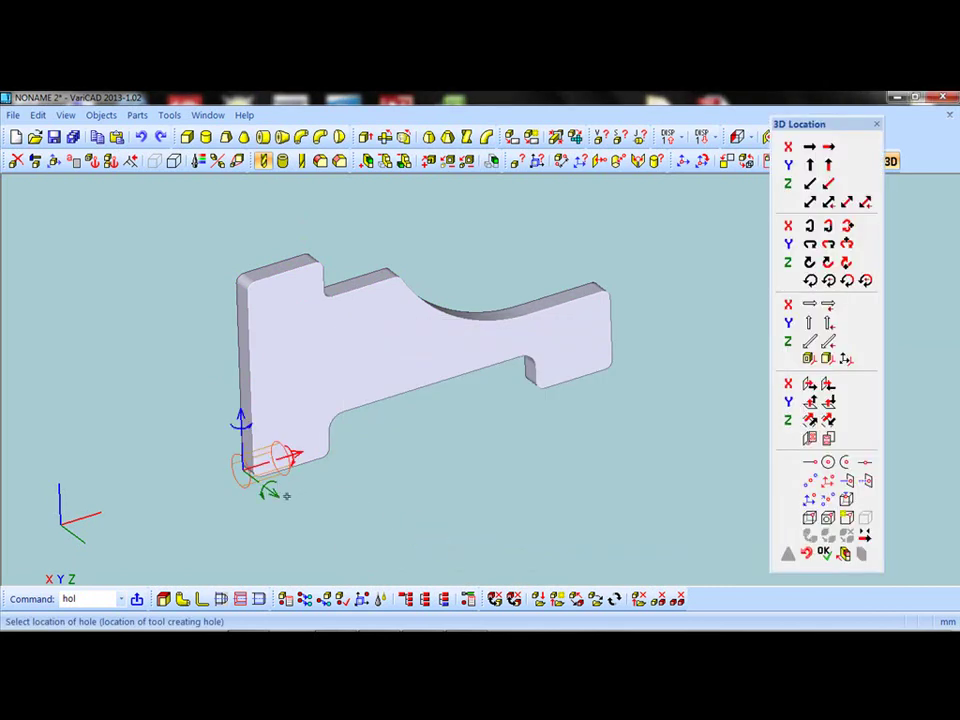
Rotate the hole tool 90° and shift it 100 along its vertical and green axes
left_click(241, 422)
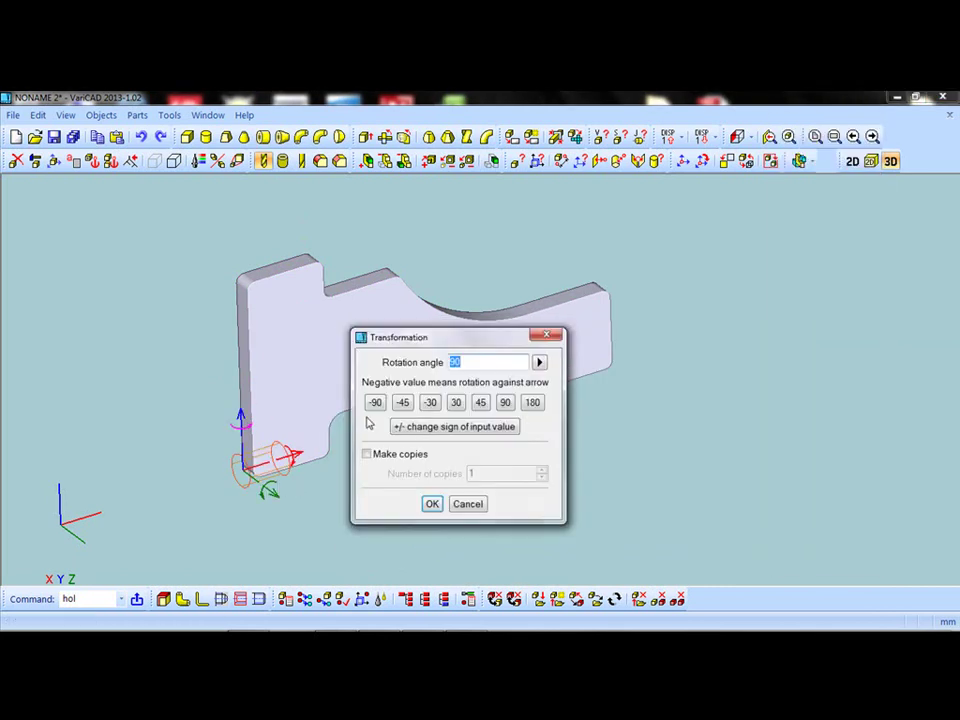
left_click(443, 506)
mouse_move(327, 521)
middle_mouse_down()
mouse_move(301, 500)
mouse_move(322, 516)
middle_mouse_up()
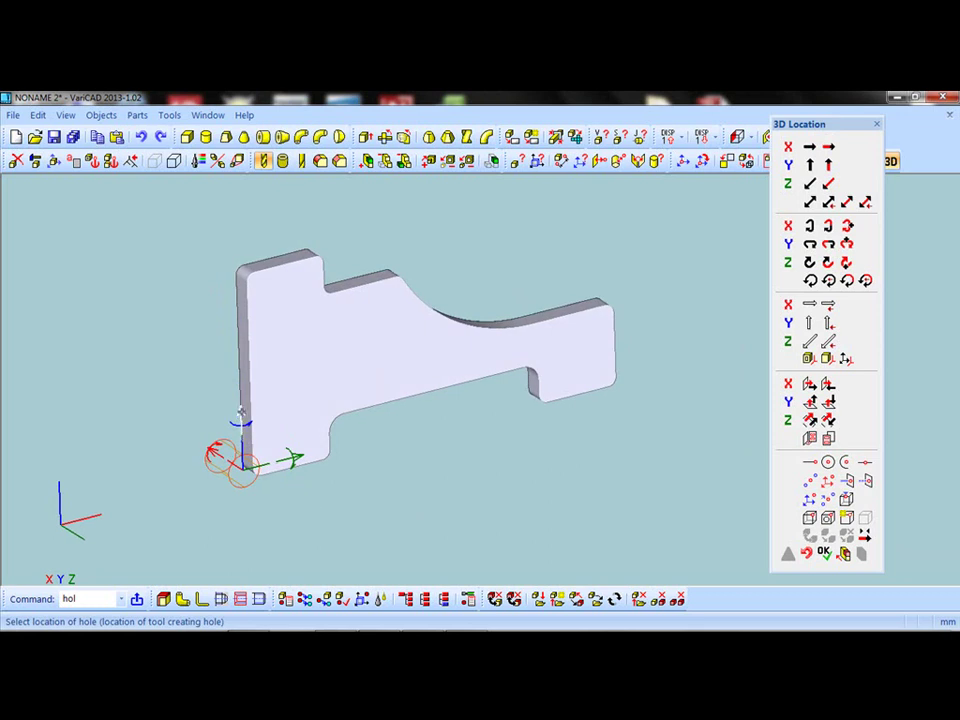
left_click(241, 412)
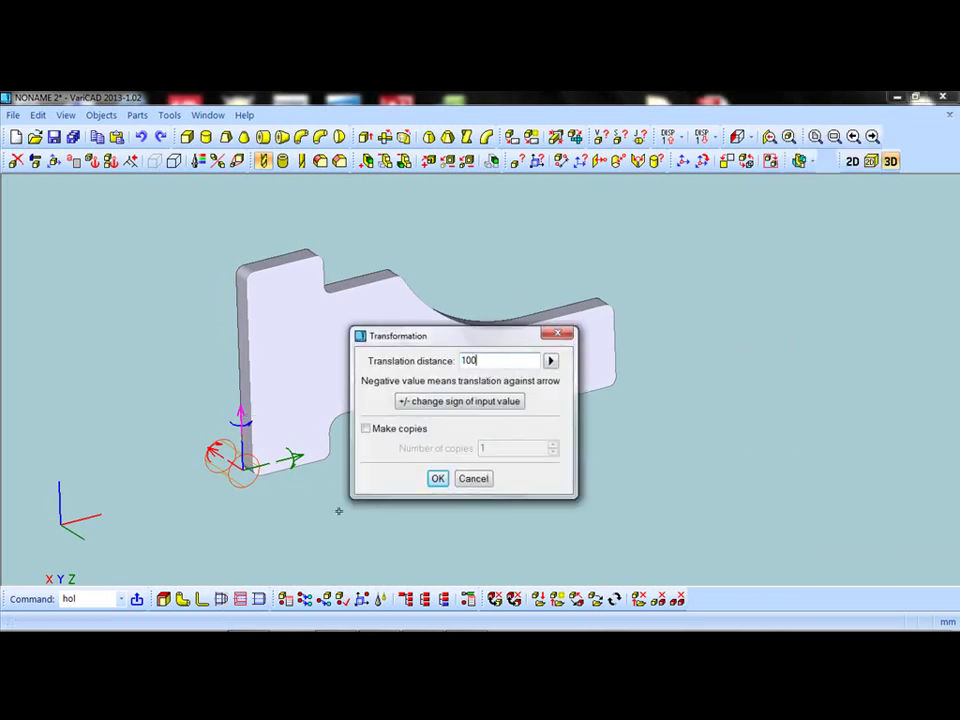
left_click(438, 479)
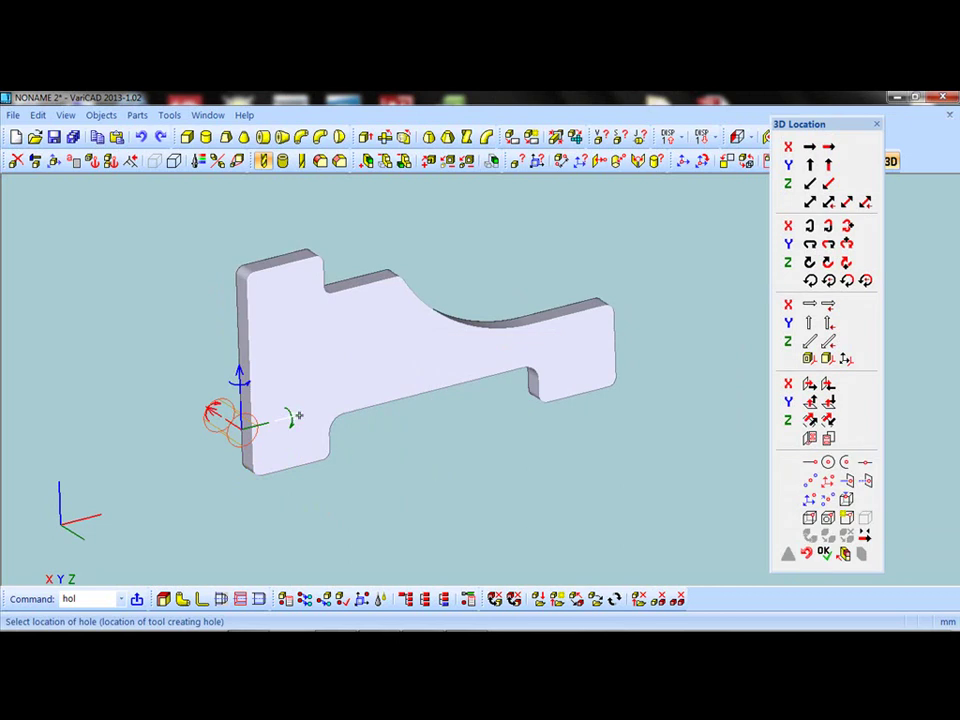
left_click(298, 414)
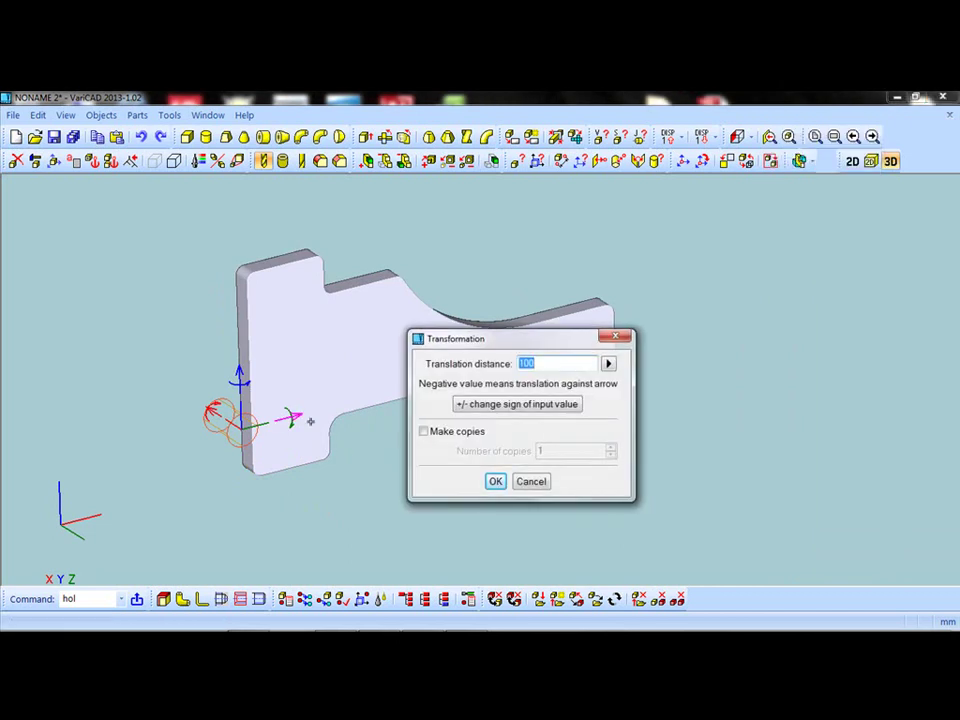
left_click(496, 482)
Move the hole tool 850 along the plate to its right-hand end
mouse_move(422, 518)
middle_mouse_down()
mouse_move(348, 481)
mouse_move(431, 480)
mouse_move(381, 473)
middle_mouse_up()
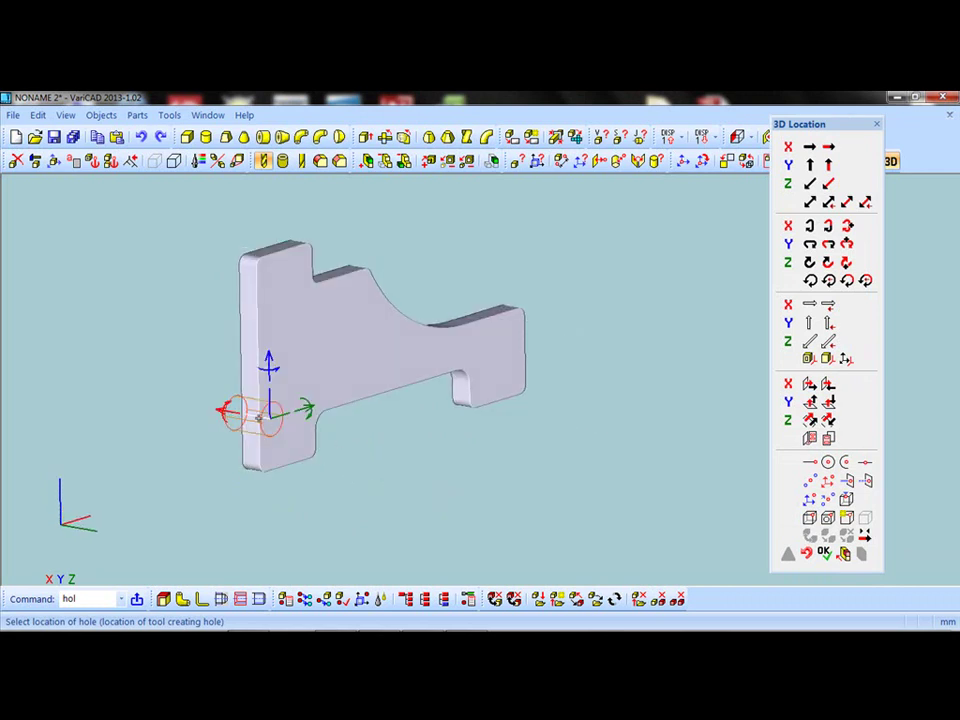
left_click_drag(253, 415, 290, 440)
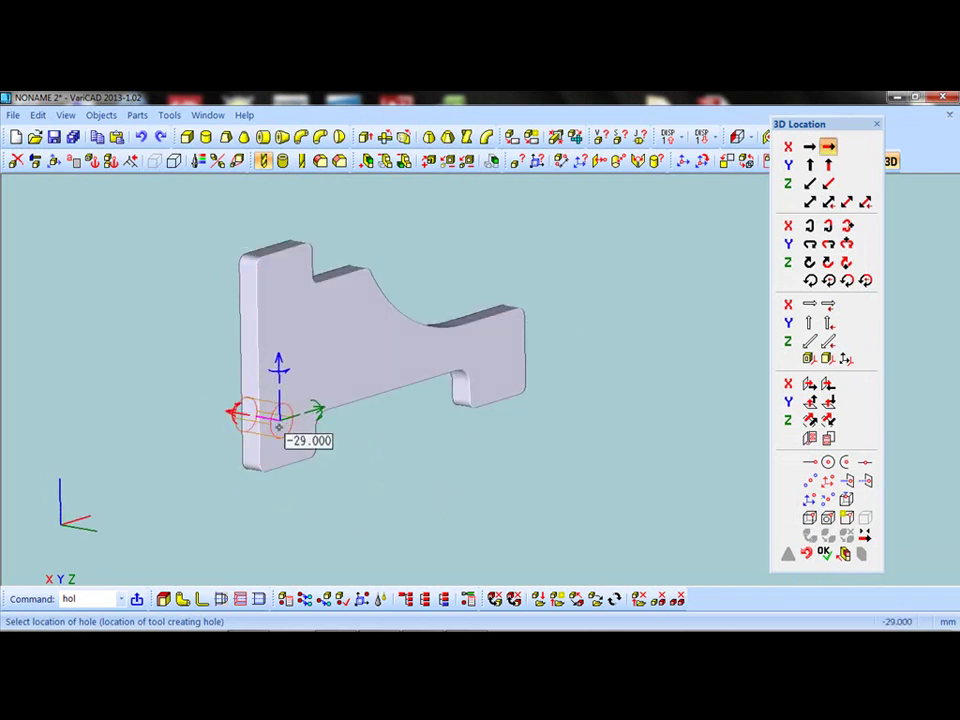
mouse_move(336, 504)
middle_mouse_down()
mouse_move(446, 516)
mouse_move(433, 521)
mouse_move(441, 523)
middle_mouse_up()
mouse_move(268, 407)
left_mouse_down()
mouse_move(279, 428)
mouse_move(289, 425)
left_mouse_up()
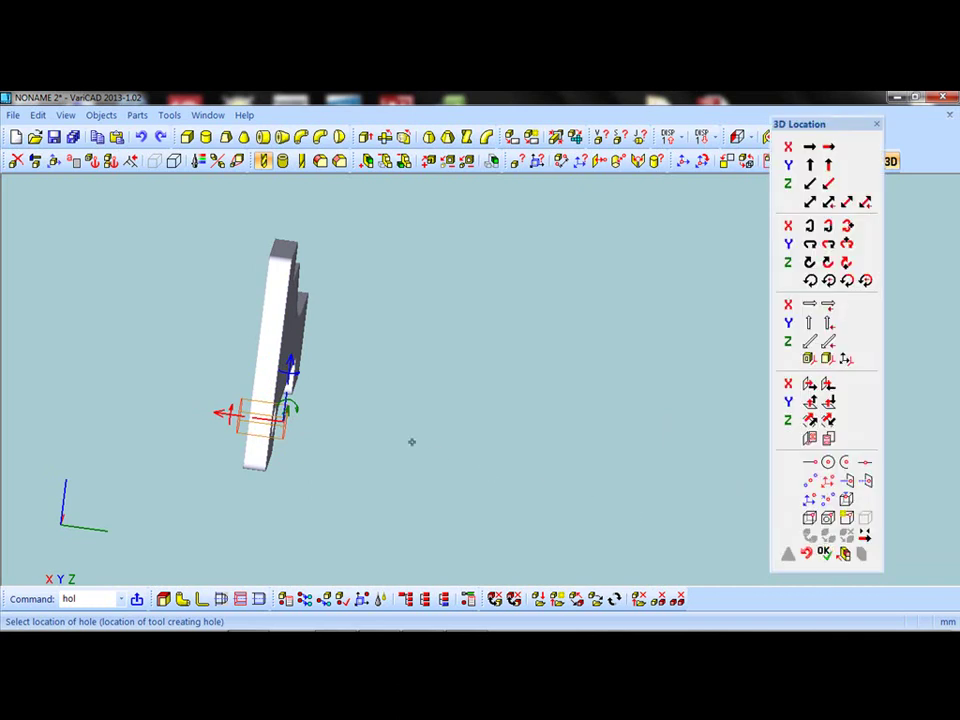
mouse_move(429, 408)
middle_mouse_down()
mouse_move(360, 416)
mouse_move(343, 461)
mouse_move(336, 405)
mouse_move(336, 420)
middle_mouse_up()
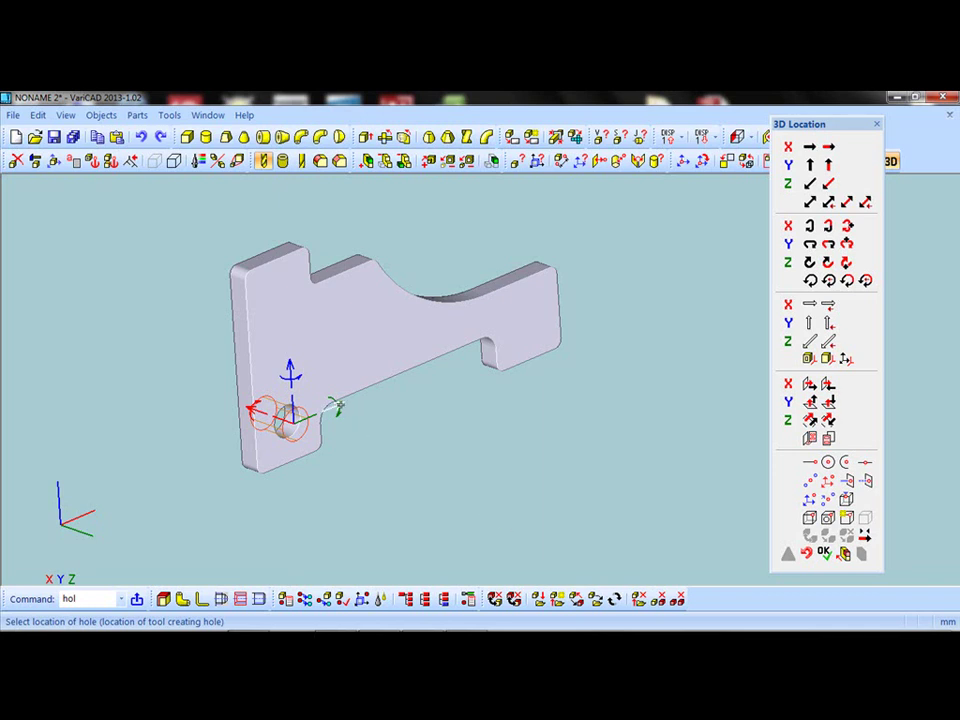
left_click(338, 407)
type("850")
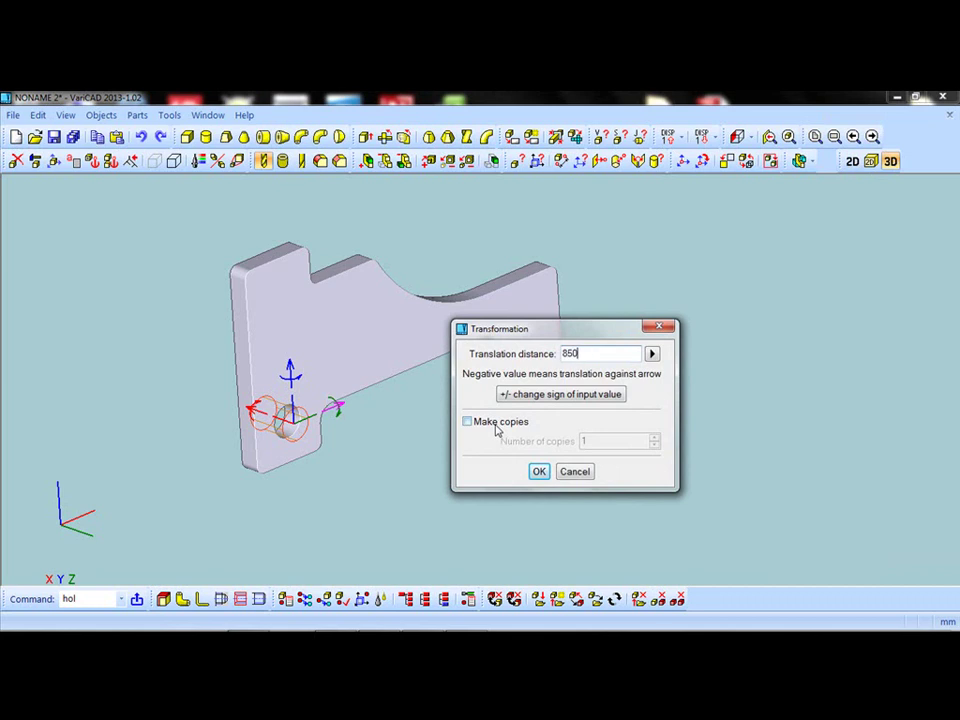
left_click(539, 471)
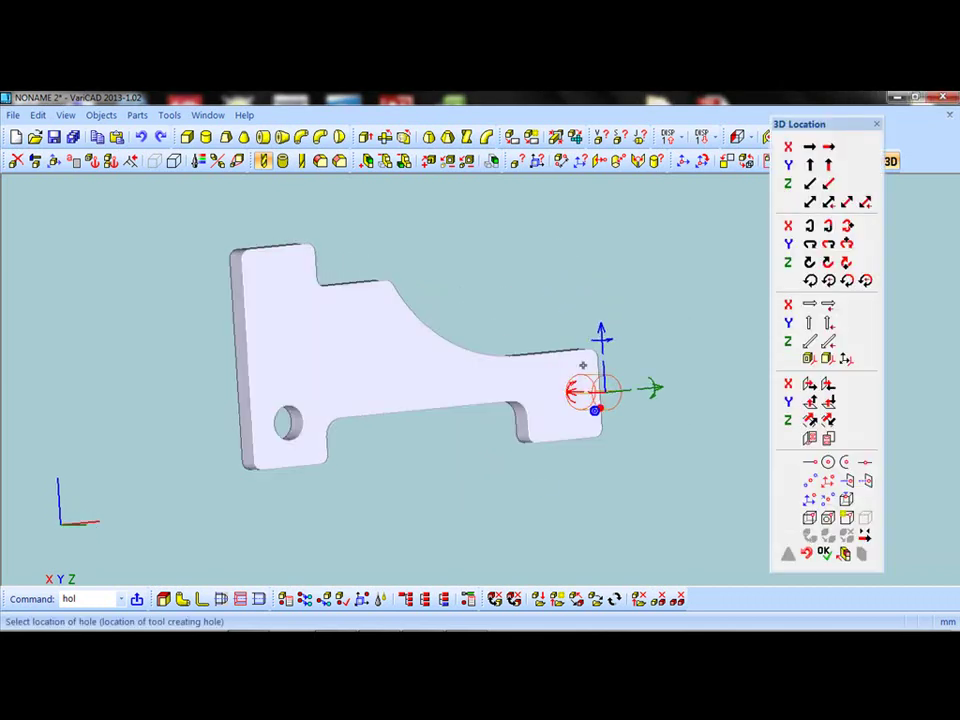
Move the hole back 100 along the plate and drill it through the right end
mouse_move(502, 379)
middle_mouse_down()
mouse_move(553, 379)
mouse_move(576, 406)
middle_mouse_up()
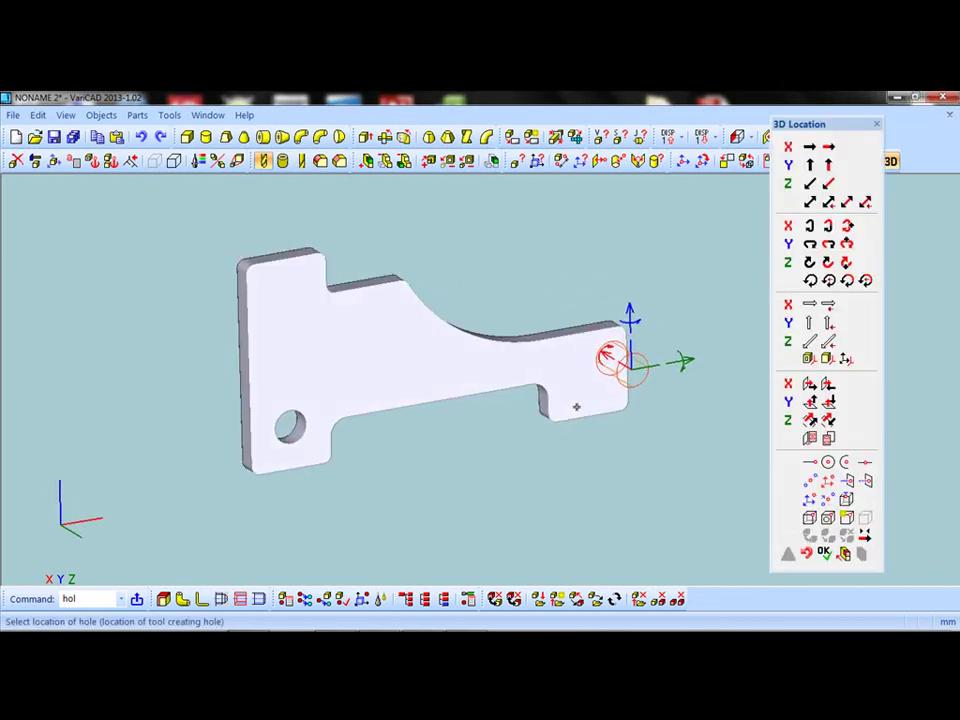
left_click(686, 360)
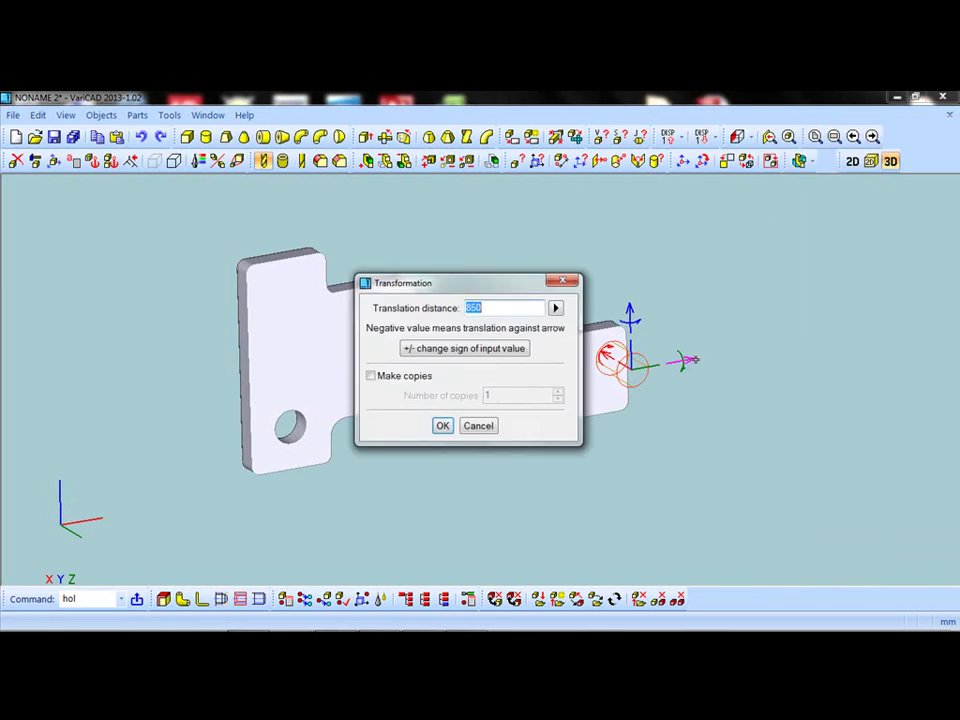
type("100")
left_click(481, 349)
left_click(443, 426)
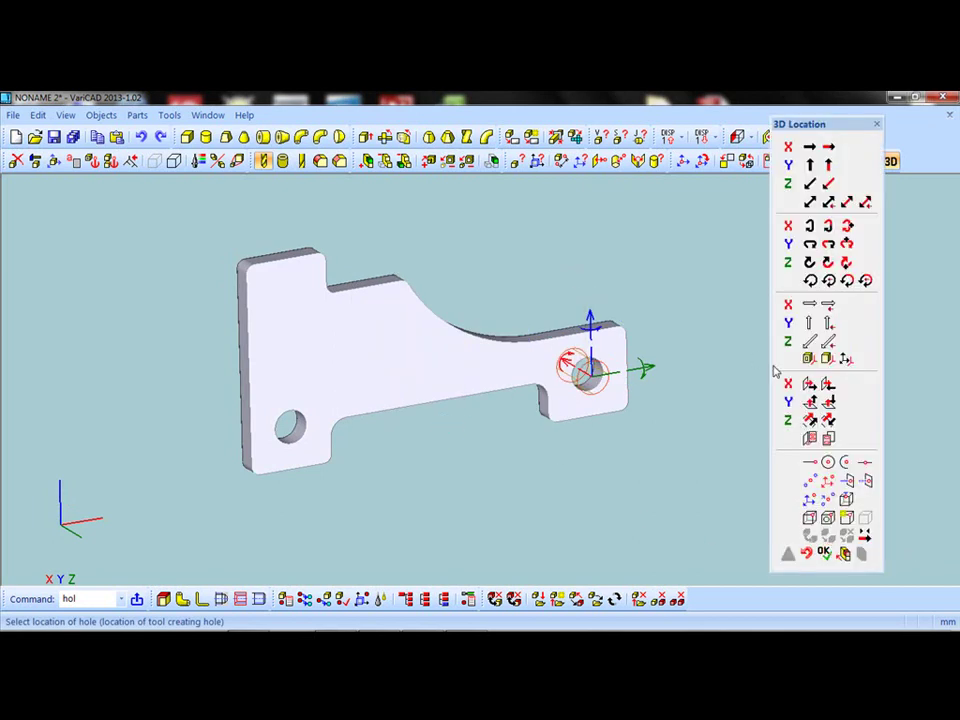
left_click(877, 124)
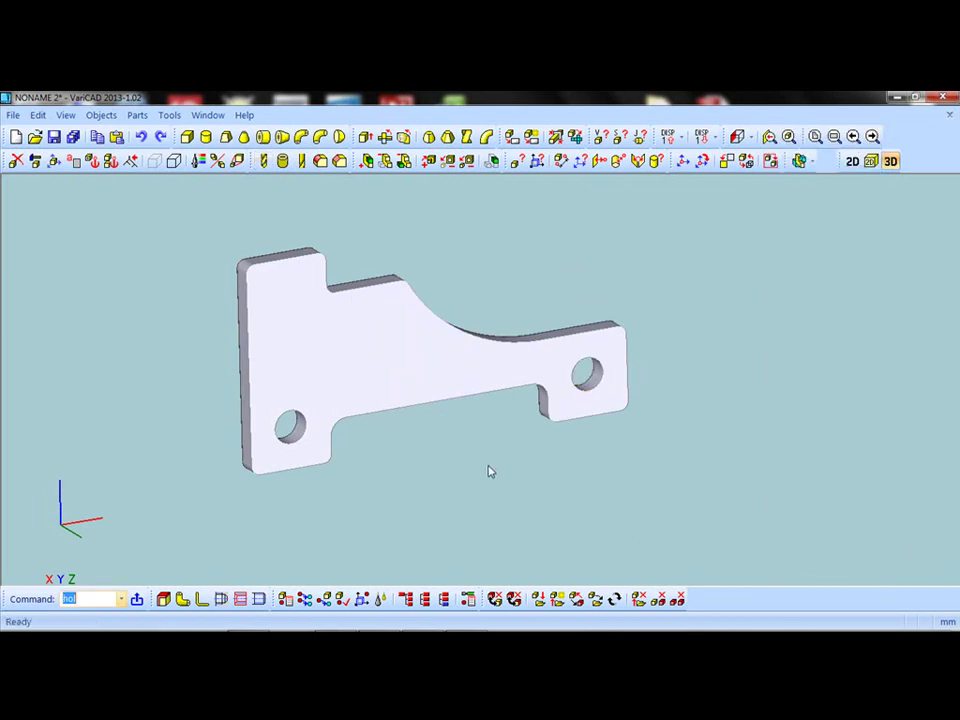
Pick the plate for another hole and give it diameter 60 and depth 200
mouse_move(463, 471)
middle_mouse_down()
mouse_move(439, 478)
mouse_move(463, 486)
mouse_move(450, 492)
middle_mouse_up()
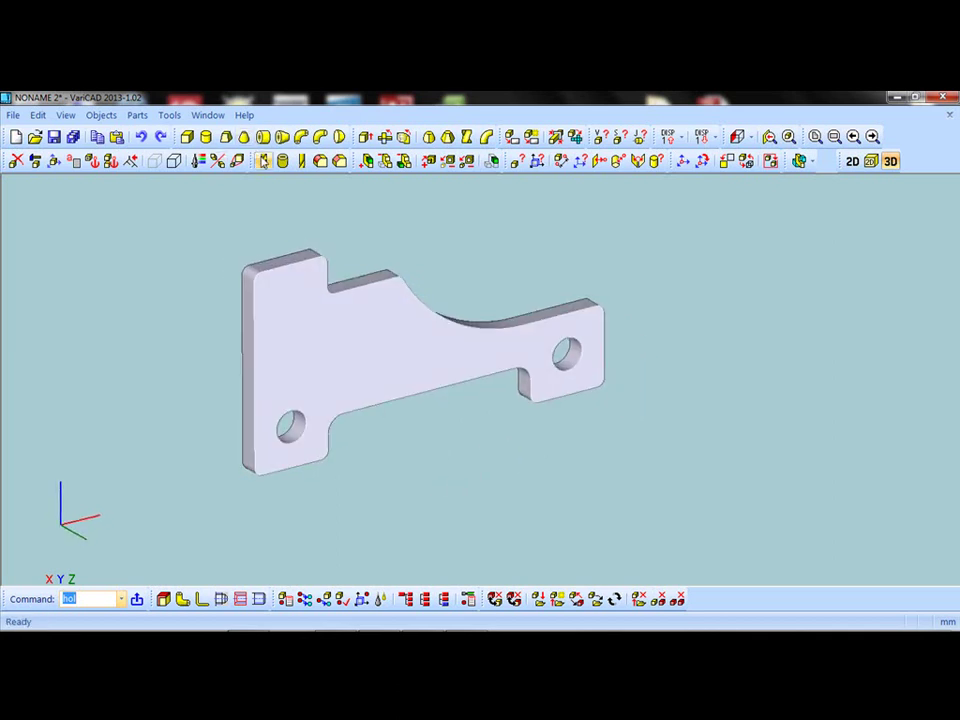
left_click(264, 161)
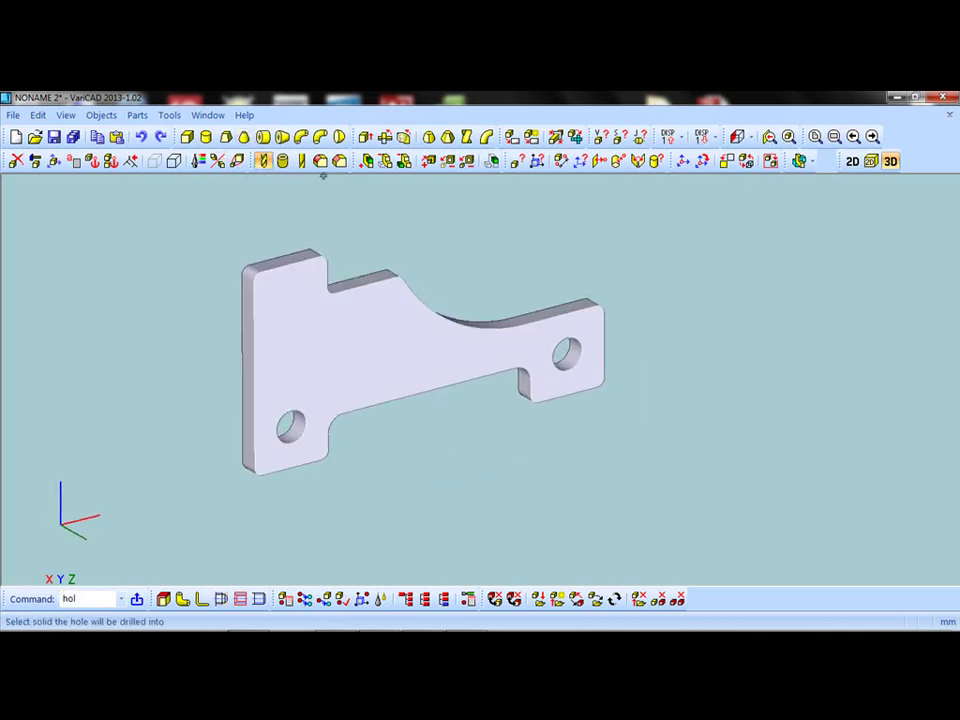
left_click(369, 360)
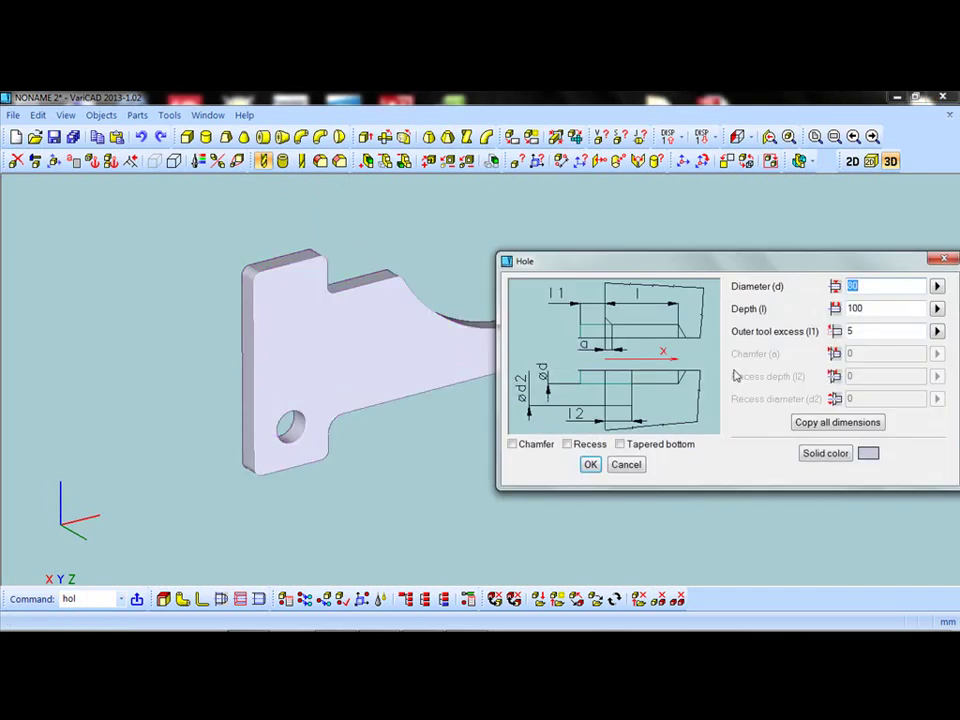
type("60")
left_click(880, 308)
double_click(858, 308)
type("200")
left_click(590, 464)
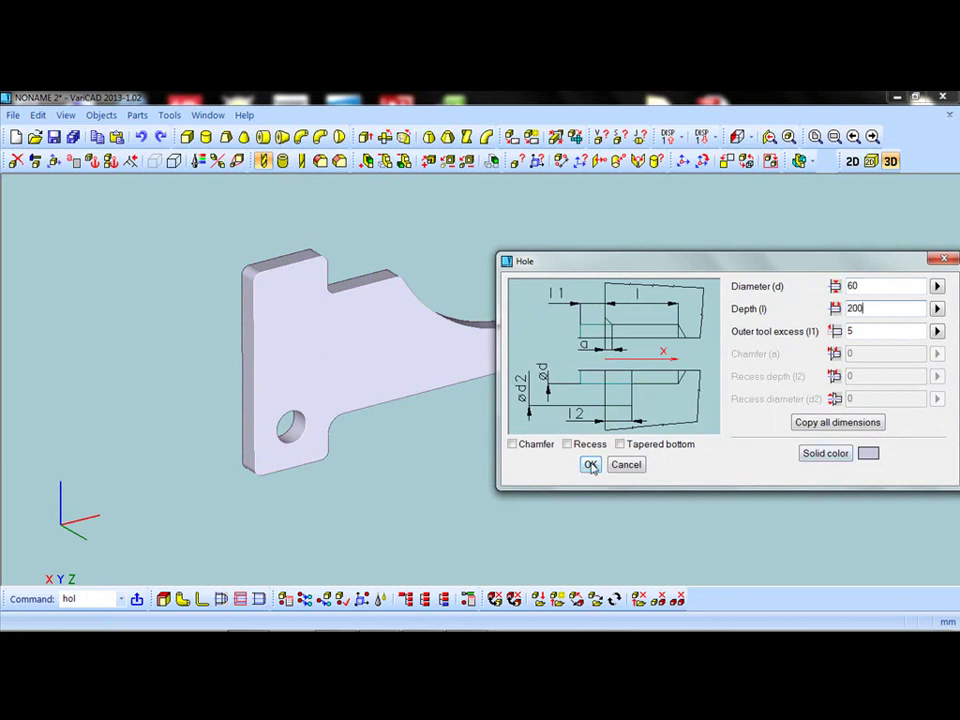
mouse_move(435, 465)
middle_mouse_down()
mouse_move(381, 441)
mouse_move(386, 394)
mouse_move(401, 390)
mouse_move(404, 416)
mouse_move(384, 394)
mouse_move(416, 394)
mouse_move(396, 390)
mouse_move(457, 437)
mouse_move(443, 418)
mouse_move(455, 405)
middle_mouse_up()
Position the hole tool with moves of -500 along the plate, 100 vertically, then -250
left_click(577, 322)
type("500")
left_click(405, 312)
left_click(332, 388)
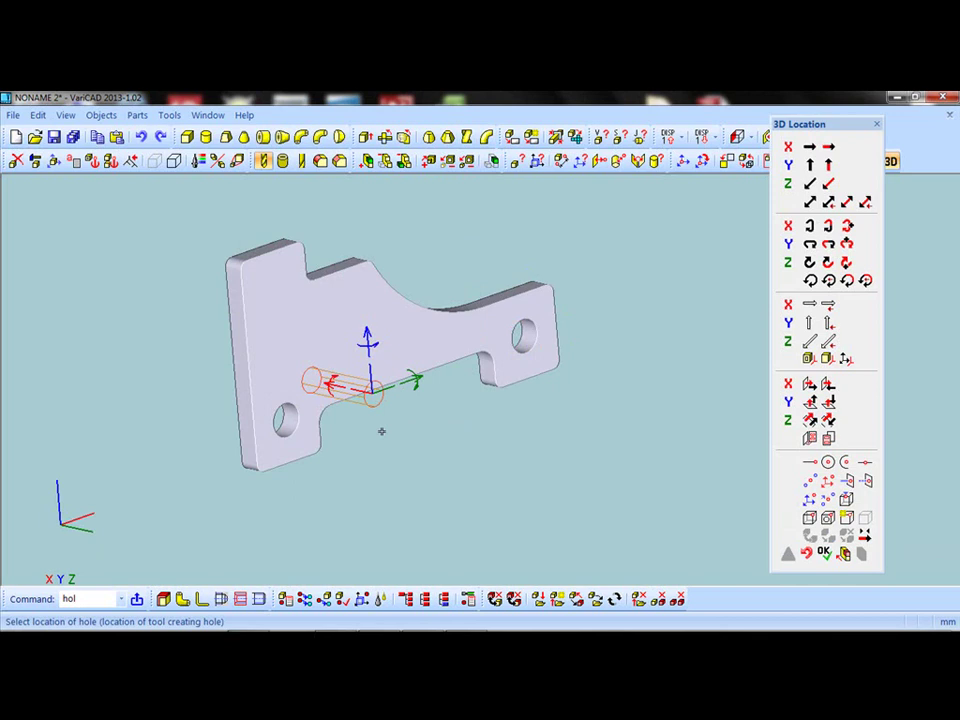
left_click(368, 338)
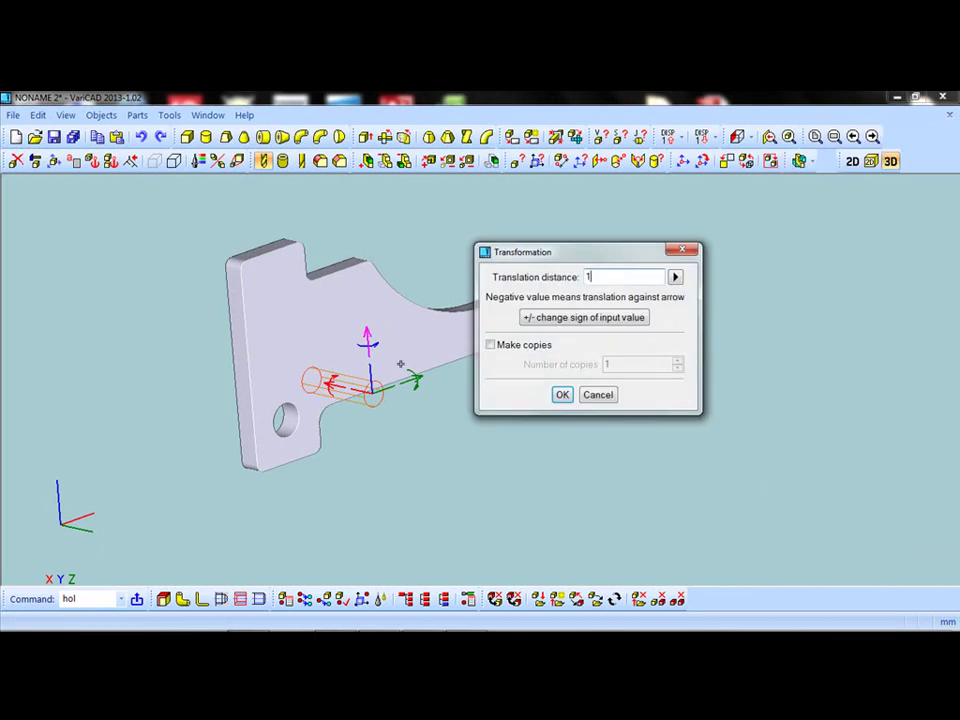
left_click(562, 394)
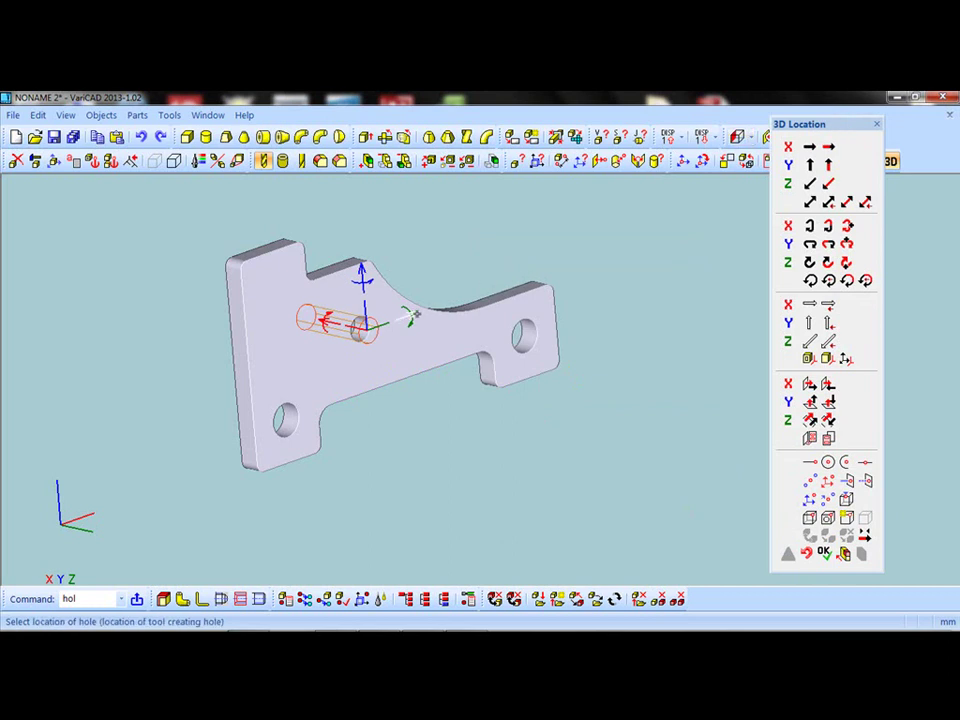
left_click(412, 316)
type("250")
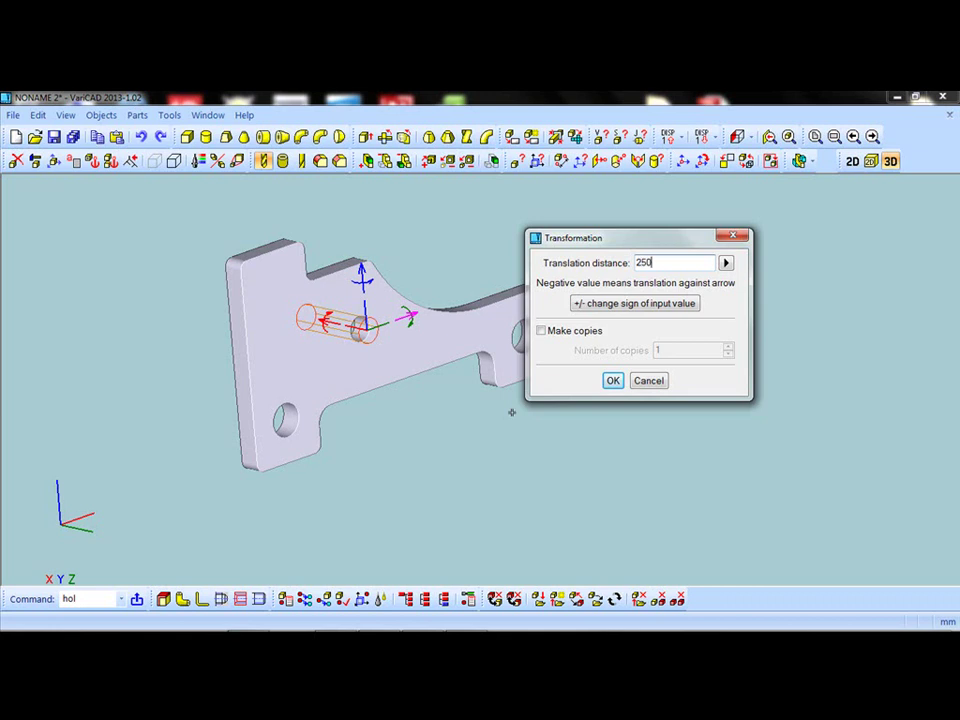
left_click(607, 304)
left_click(614, 382)
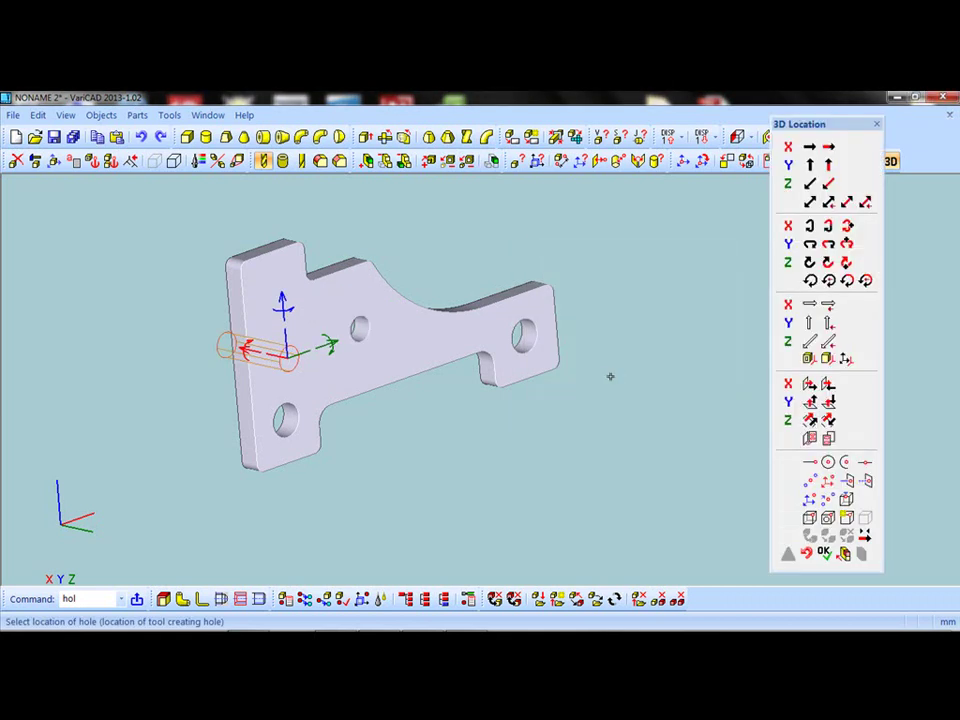
Move the hole tool up along the blue Z axis and drill it through the upper-left lug
left_click(283, 302)
type("150")
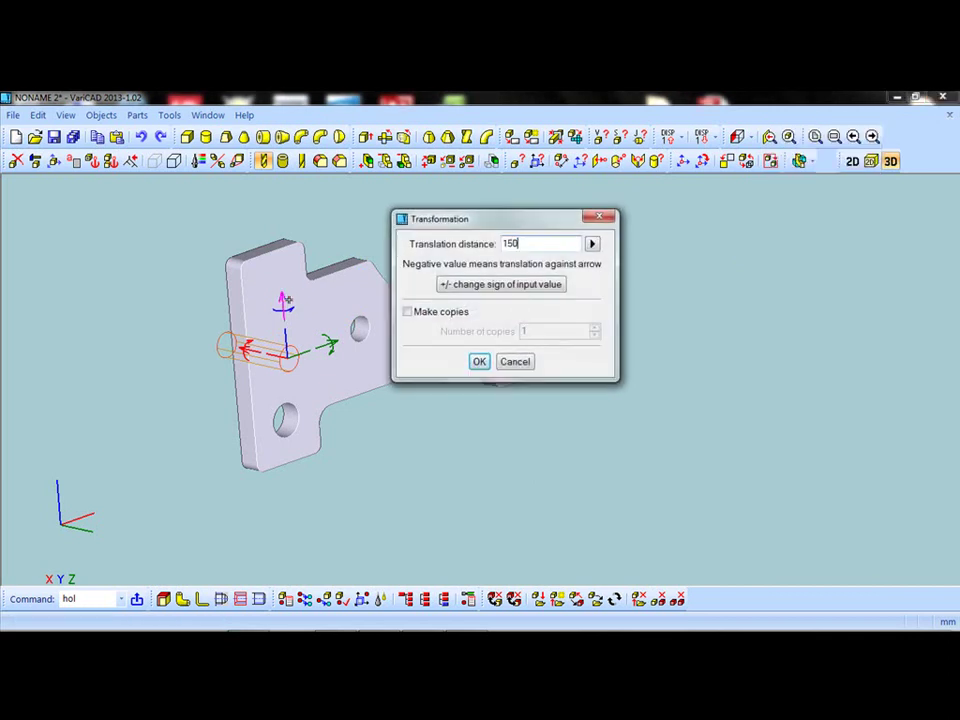
left_click(479, 361)
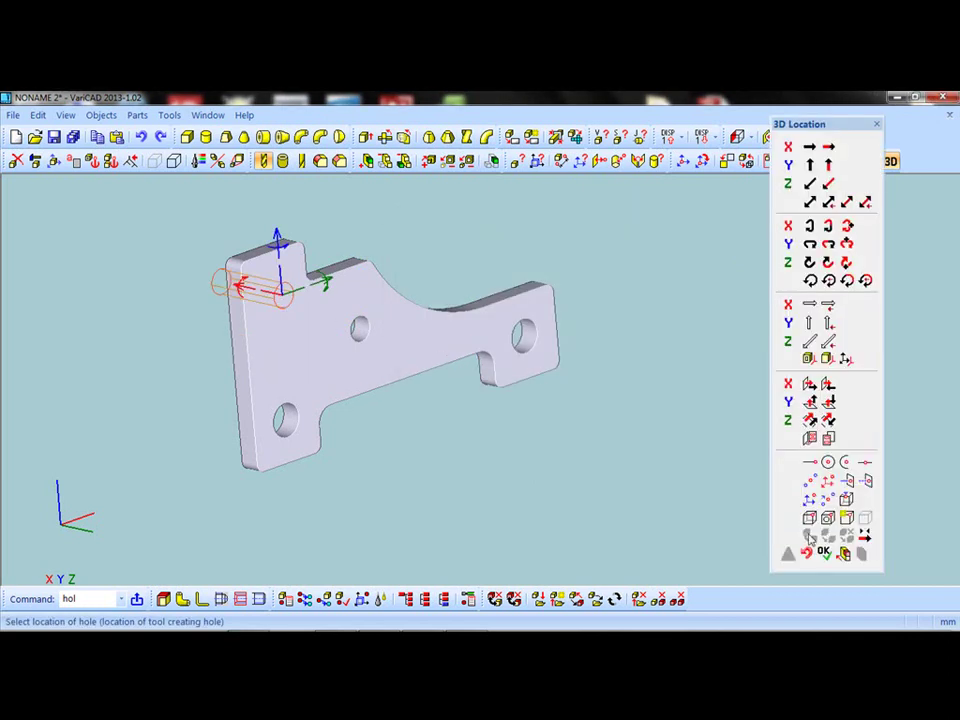
left_click(825, 555)
middle_click_drag(463, 437, 408, 459)
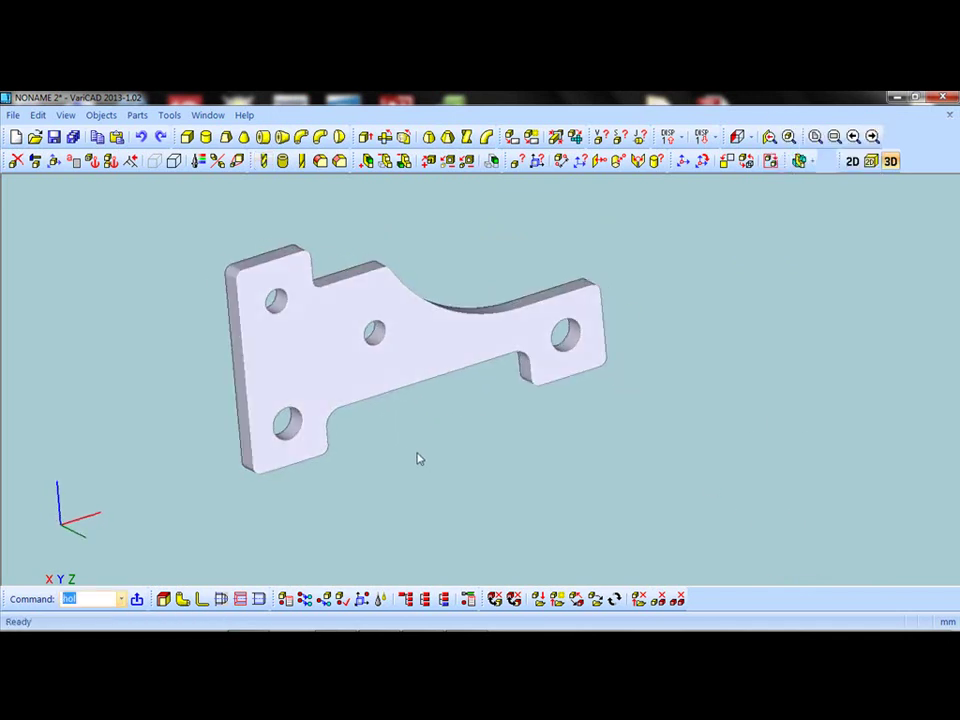
Edit the middle hole's ø60 diameter dimension to 50 and finish editing the solid
left_click(35, 161)
left_click(377, 331)
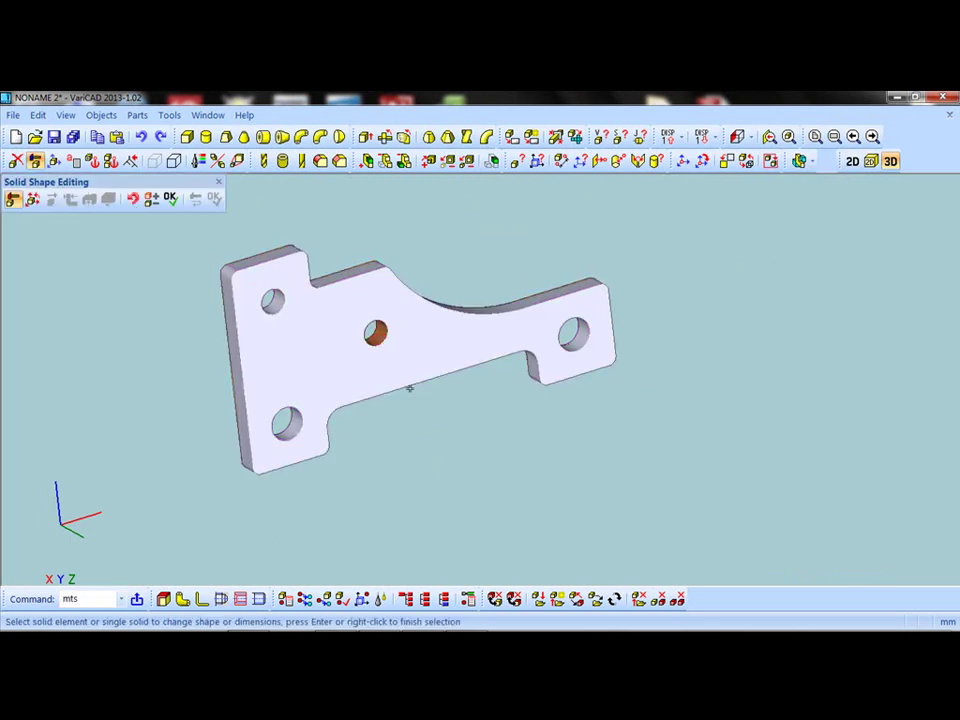
left_click(170, 198)
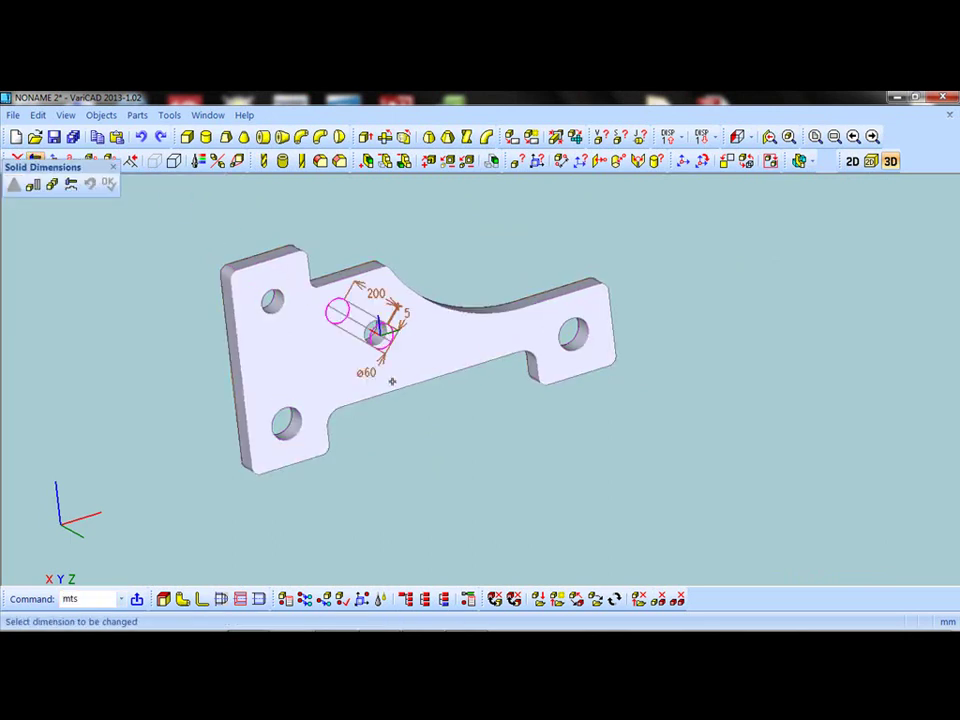
left_click(368, 372)
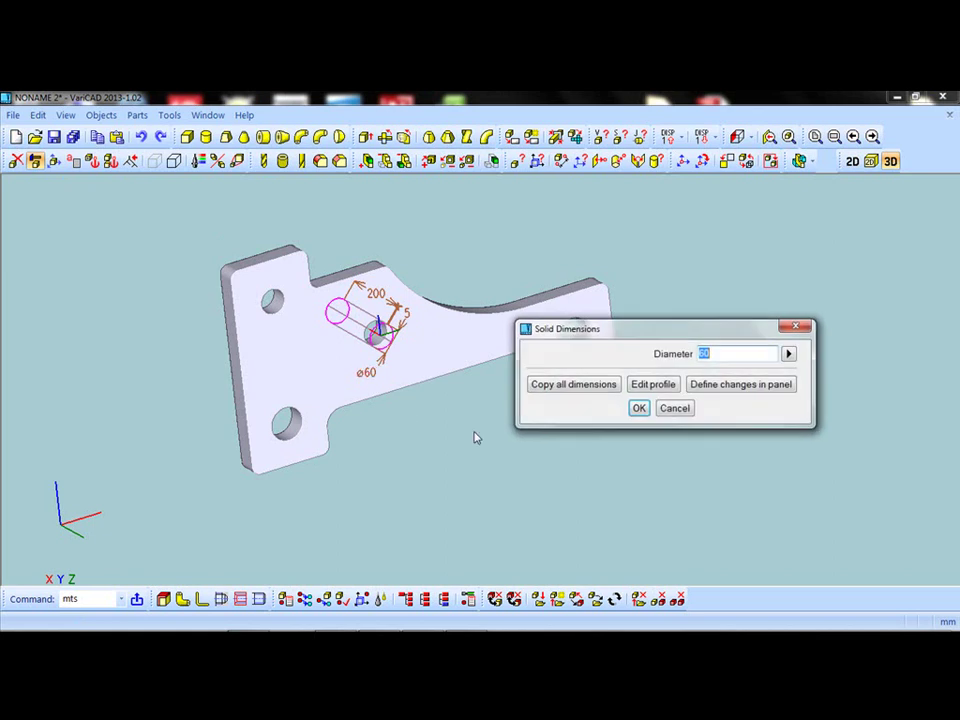
left_click(640, 408)
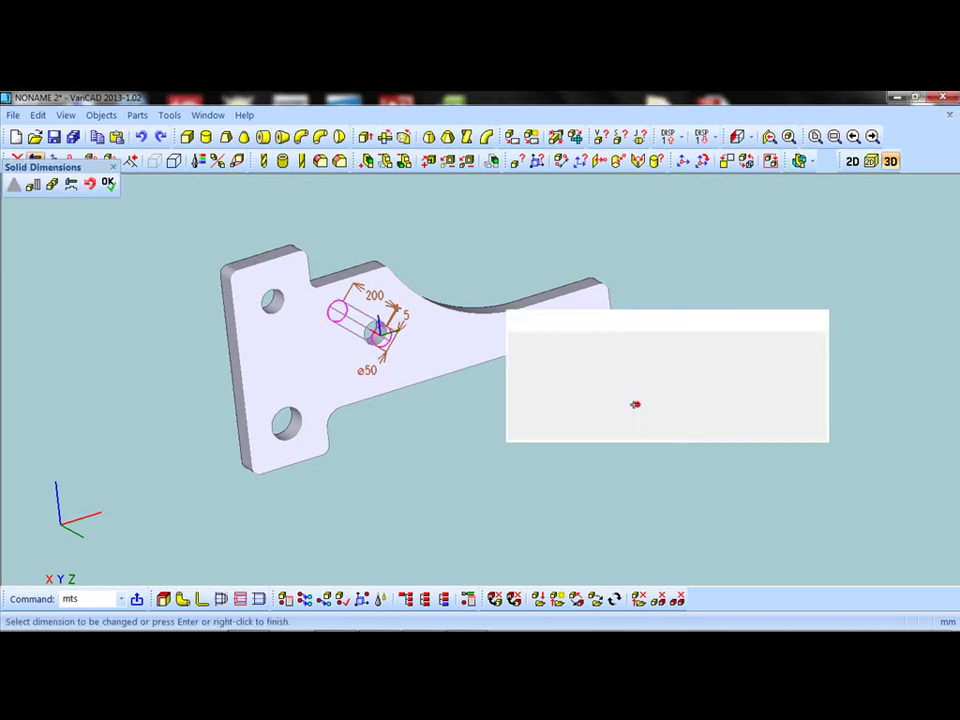
left_click(108, 184)
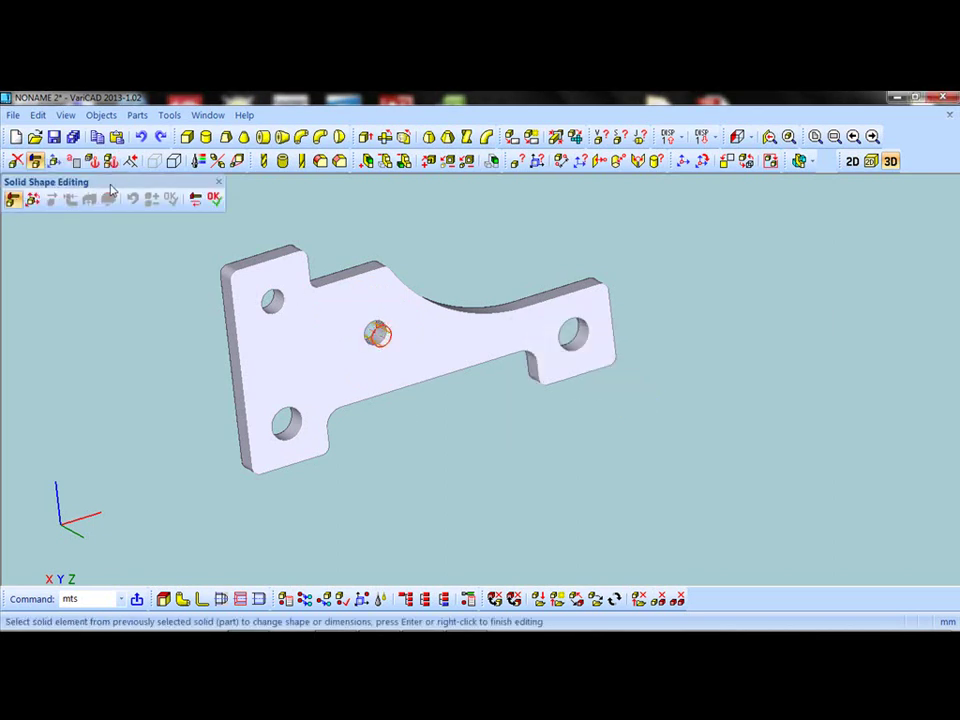
left_click(216, 199)
mouse_move(485, 238)
middle_mouse_down()
mouse_move(481, 231)
mouse_move(480, 249)
mouse_move(474, 242)
mouse_move(494, 250)
mouse_move(512, 246)
mouse_move(508, 236)
middle_mouse_up()
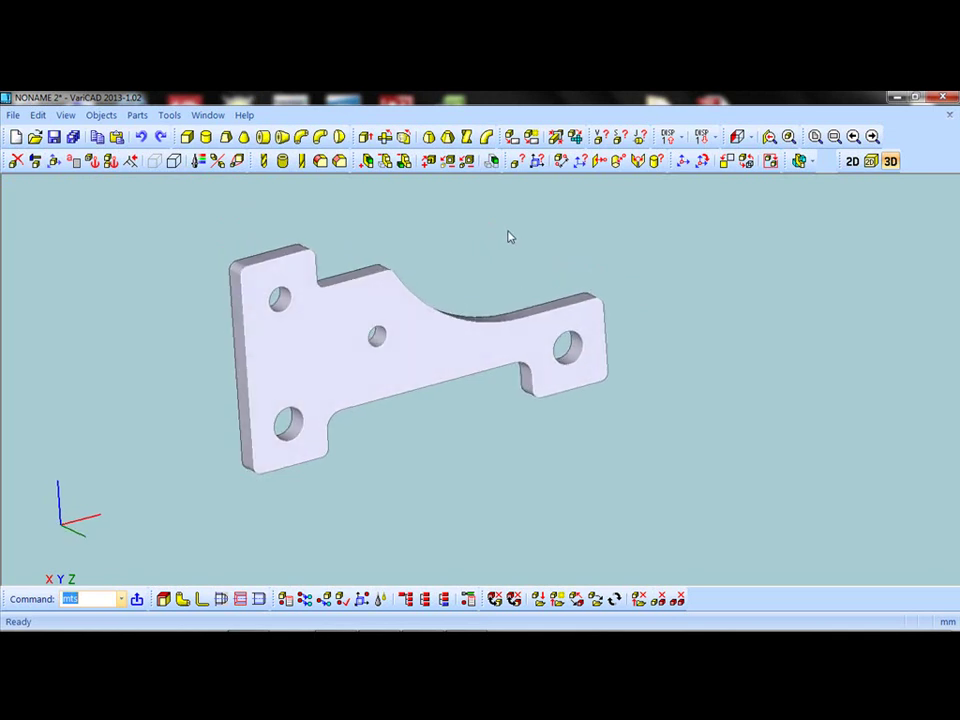